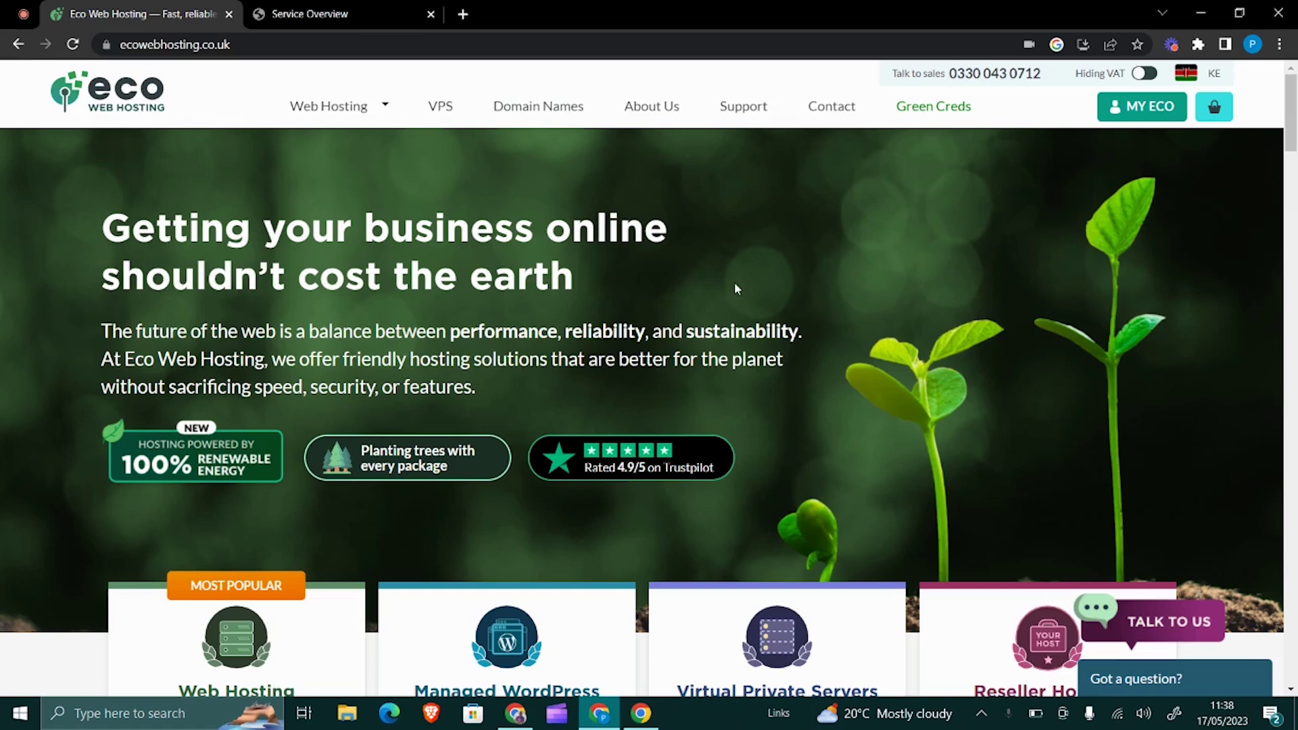
- Scroll through the Eco Web Hosting homepage
{"action": "scroll", "coordinate": [736, 288], "scroll_direction": "down", "scroll_amount": 1}
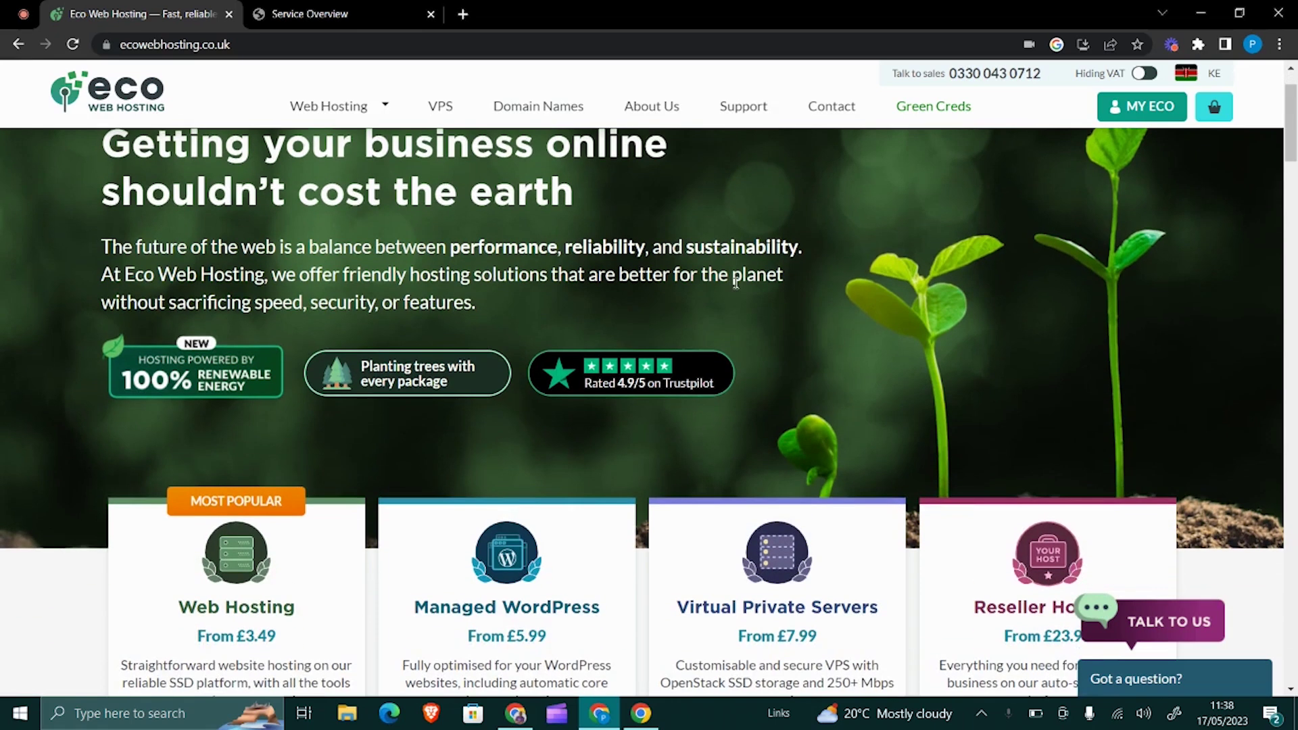
{"action": "scroll", "coordinate": [733, 283], "scroll_direction": "up", "scroll_amount": 1}
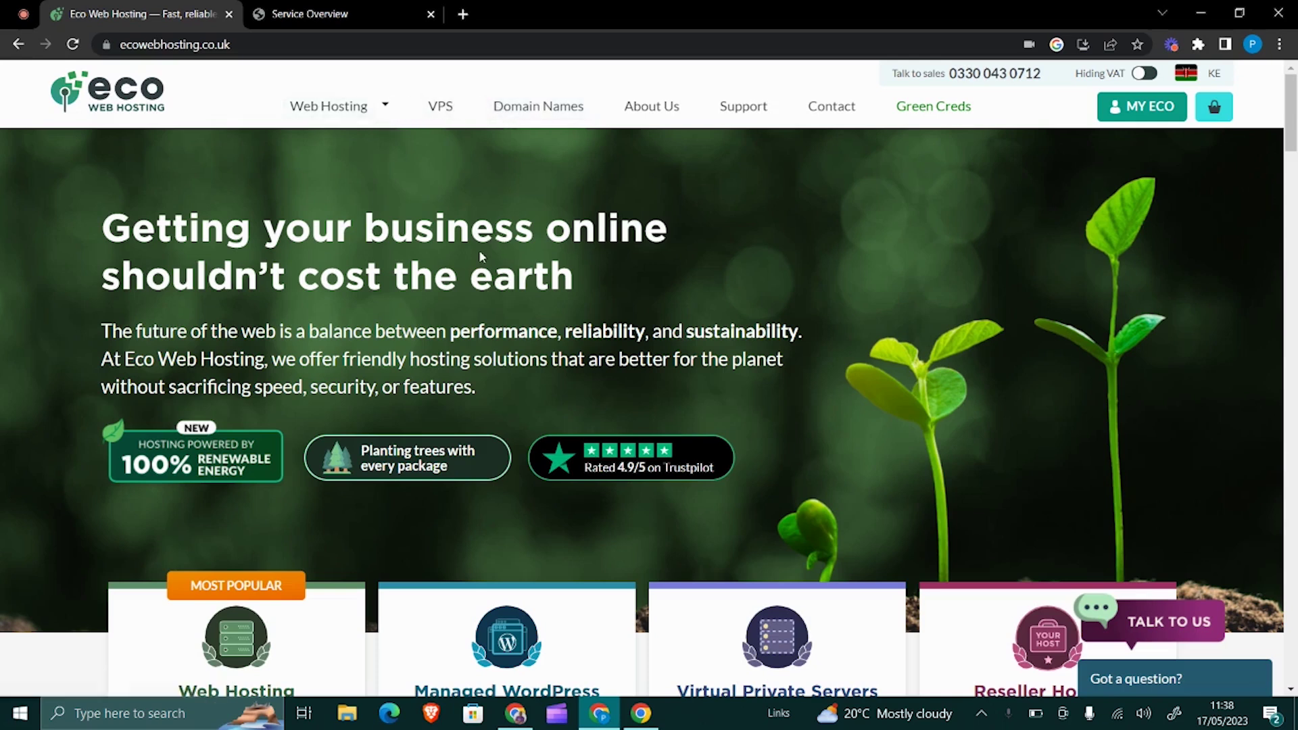
{"action": "scroll", "coordinate": [478, 250], "scroll_direction": "down", "scroll_amount": 2}
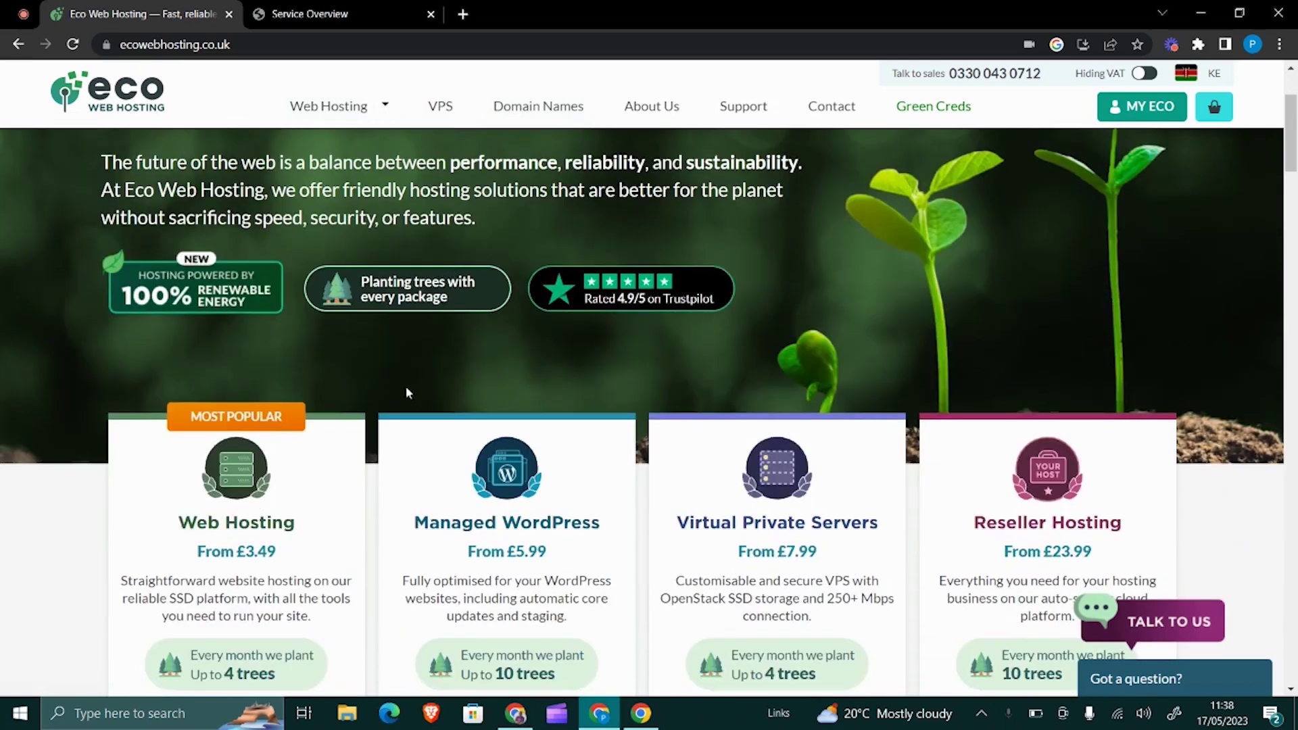
{"action": "scroll", "coordinate": [391, 424], "scroll_direction": "down", "scroll_amount": 2}
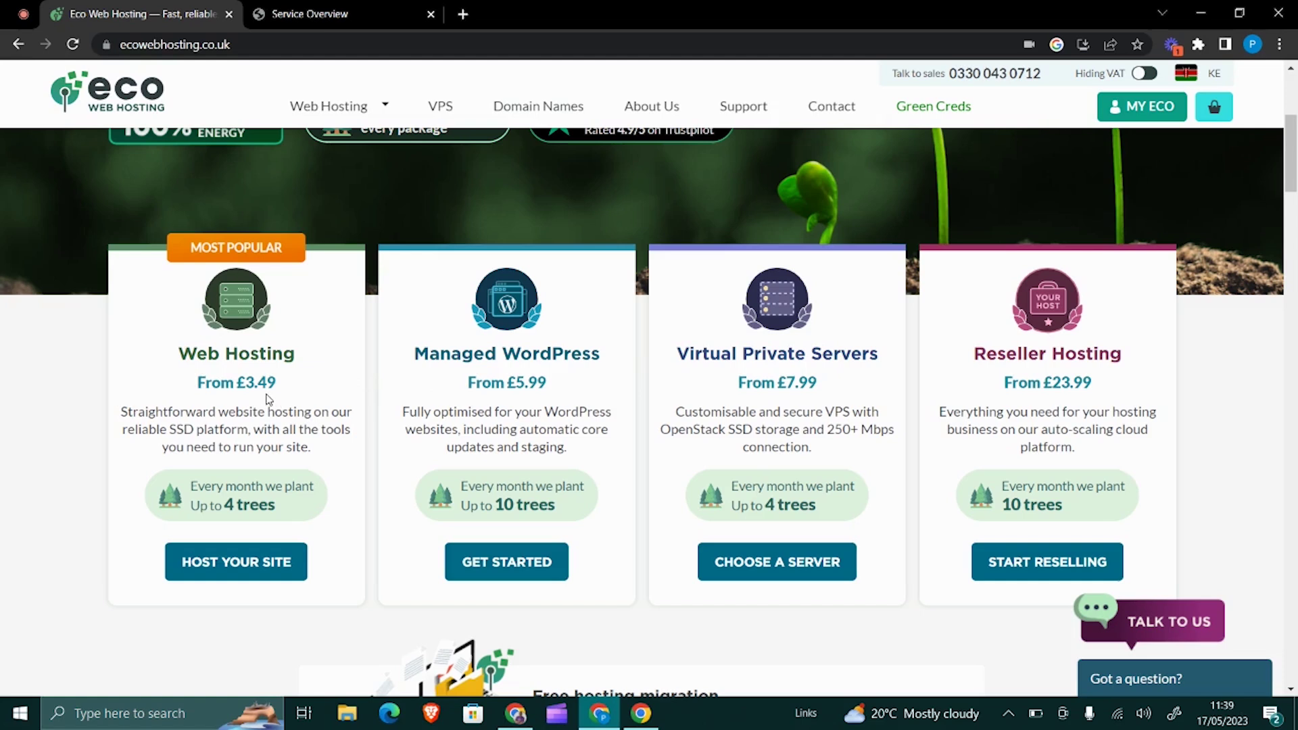
{"action": "scroll", "coordinate": [342, 443], "scroll_direction": "down", "scroll_amount": 4}
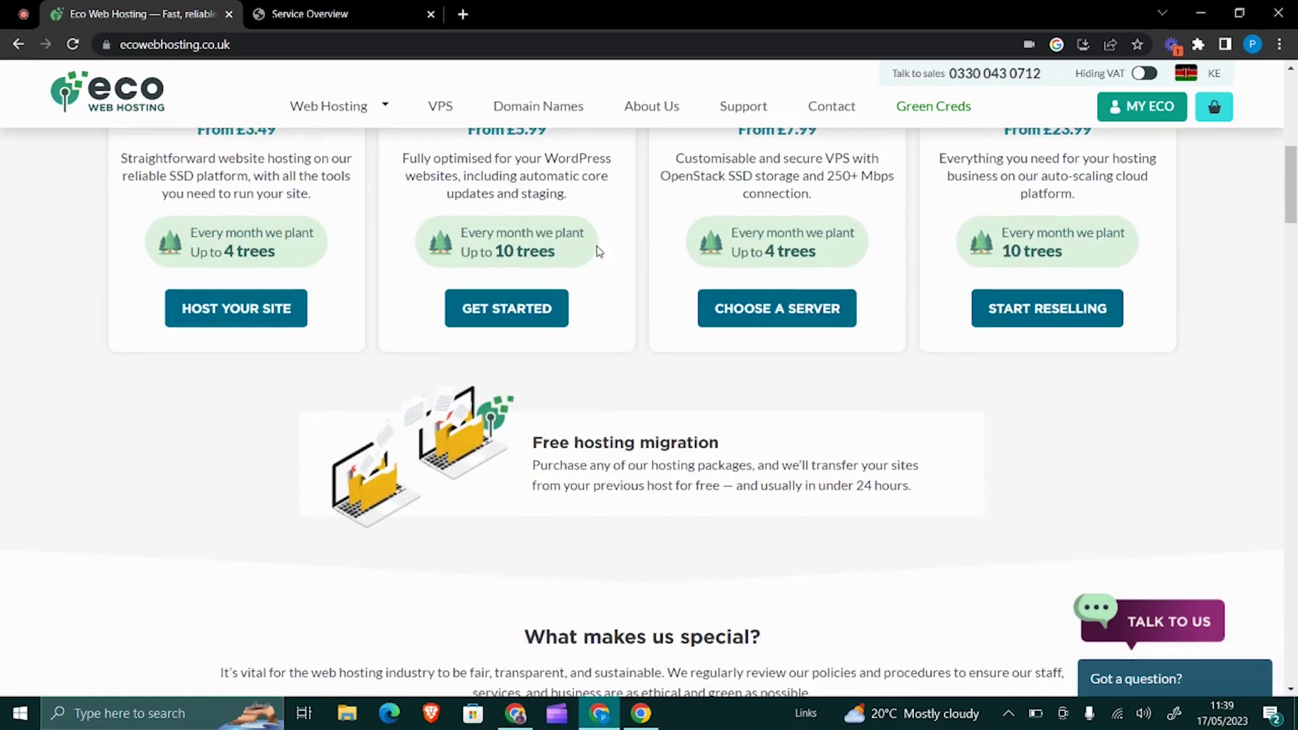
{"action": "scroll", "coordinate": [662, 277], "scroll_direction": "up", "scroll_amount": 9}
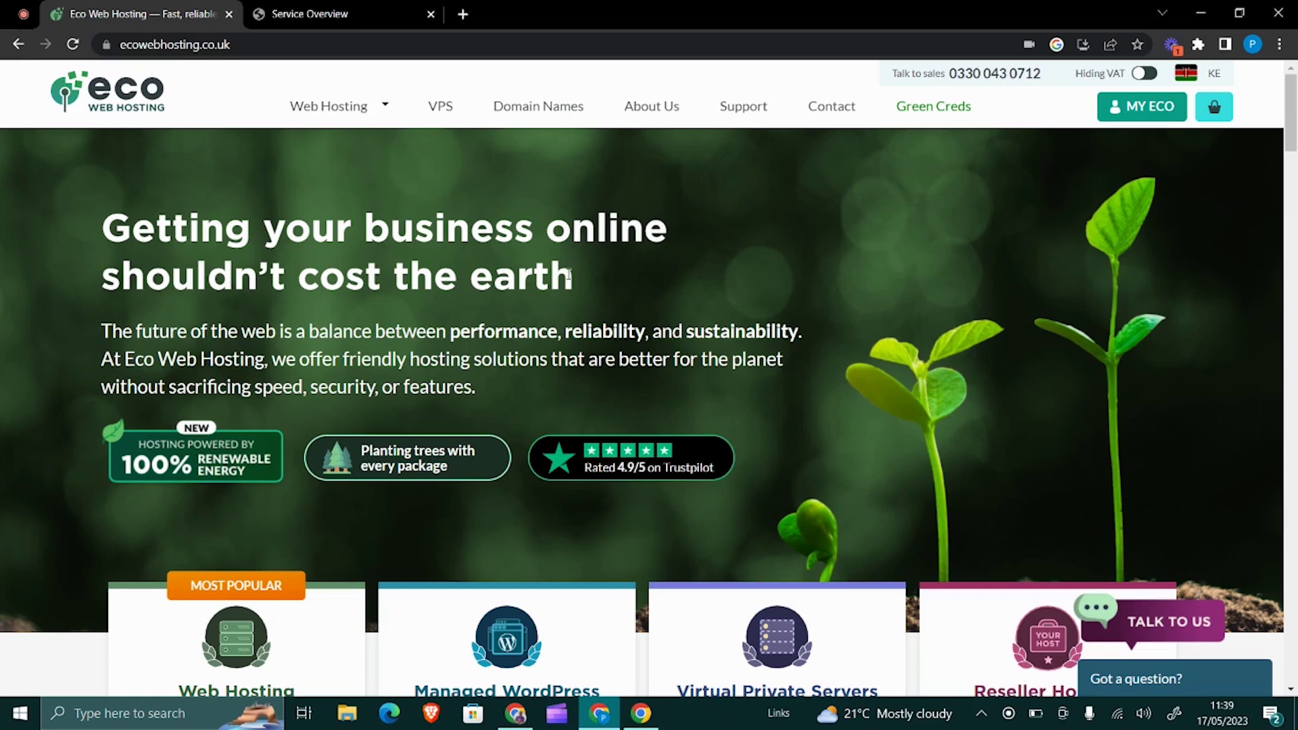
{"action": "scroll", "coordinate": [581, 279], "scroll_direction": "down", "scroll_amount": 3}
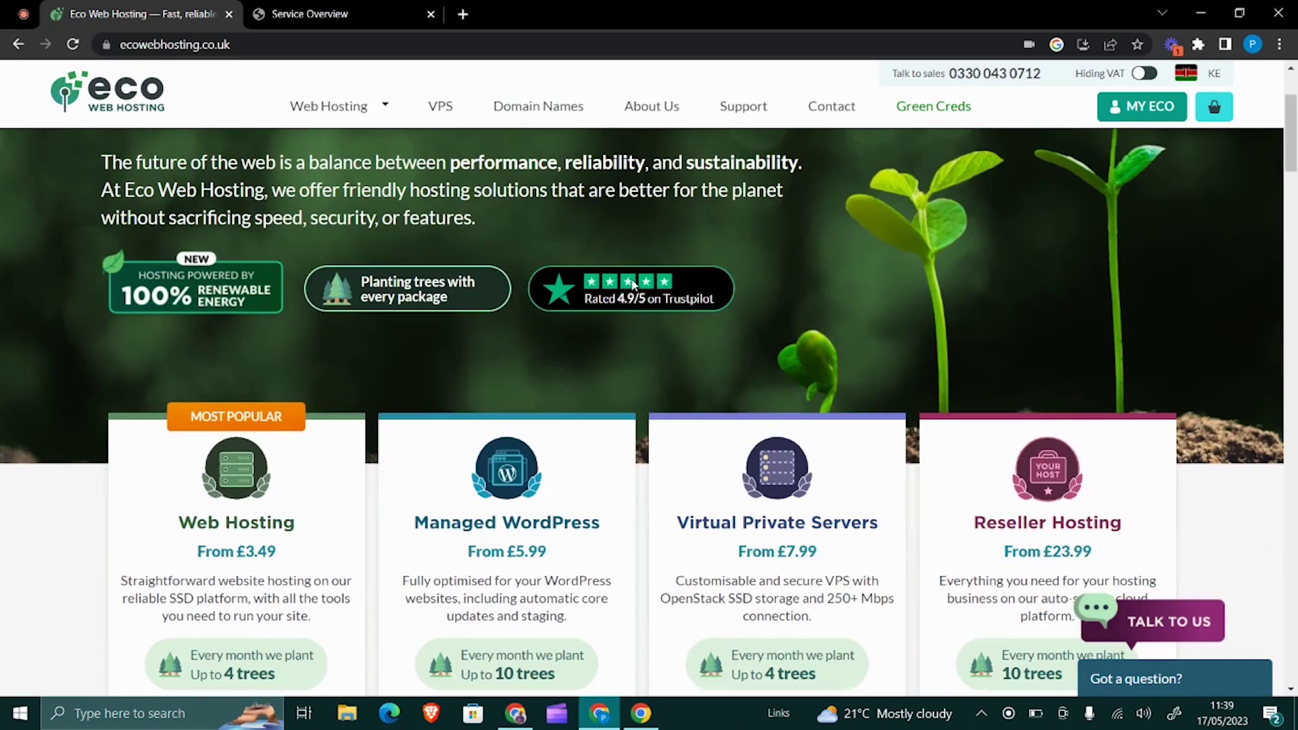
{"action": "scroll", "coordinate": [634, 284], "scroll_direction": "up", "scroll_amount": 3}
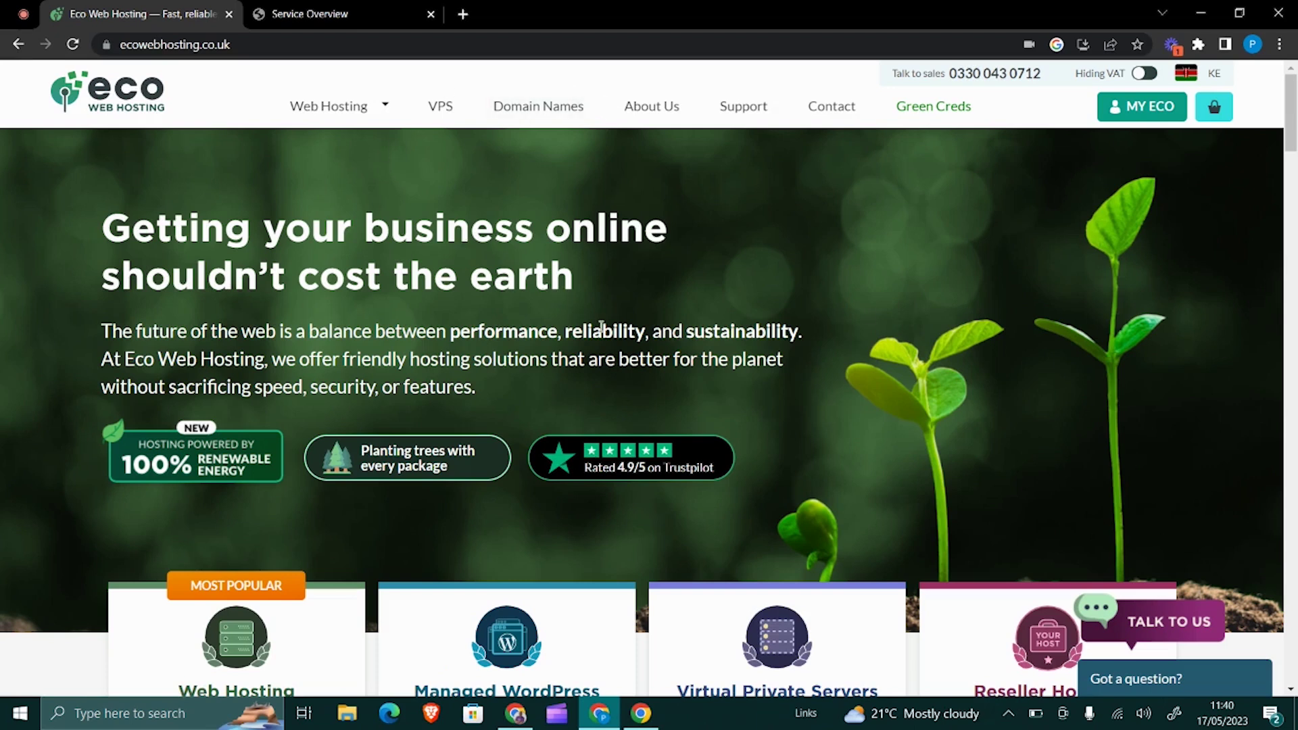
- Switch to StackCP's Service Overview and scroll down to the Domain Names and Security tools
{"action": "left_click", "coordinate": [301, 15]}
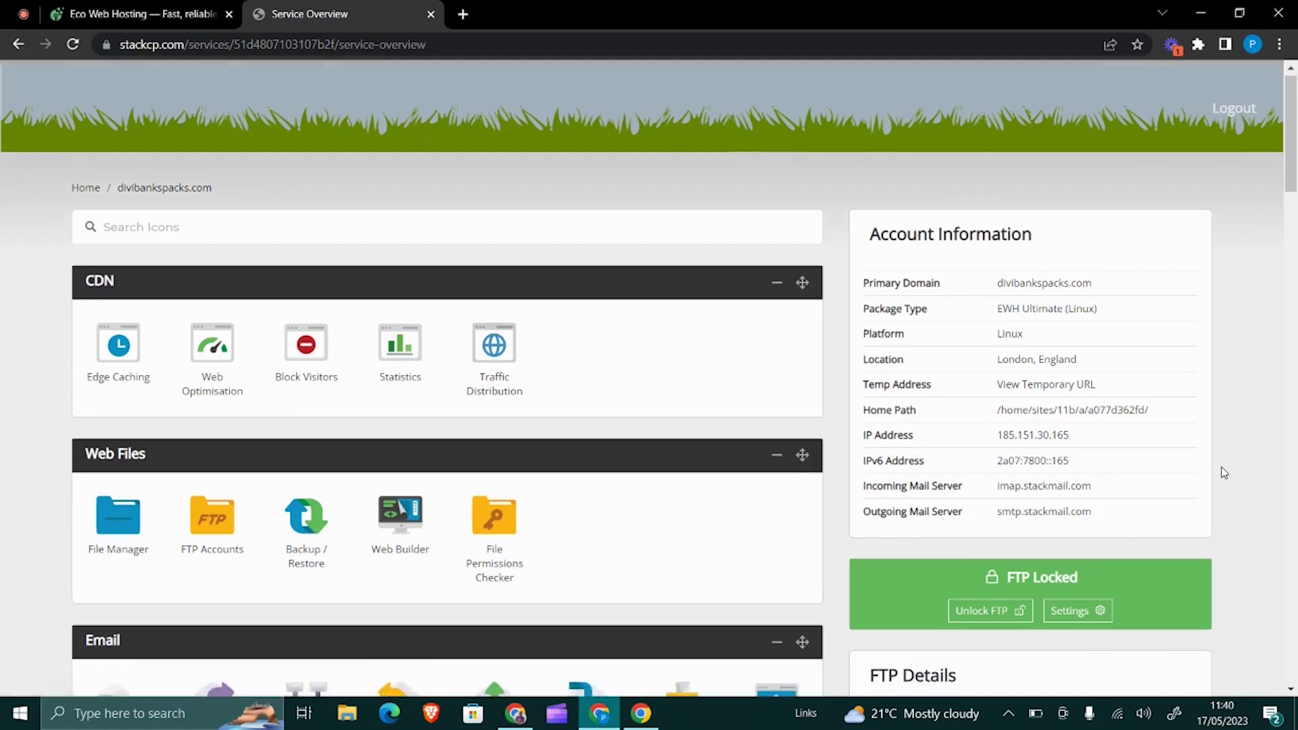
{"action": "scroll", "coordinate": [1220, 469], "scroll_direction": "down", "scroll_amount": 4}
{"action": "scroll", "coordinate": [1214, 458], "scroll_direction": "up", "scroll_amount": 4}
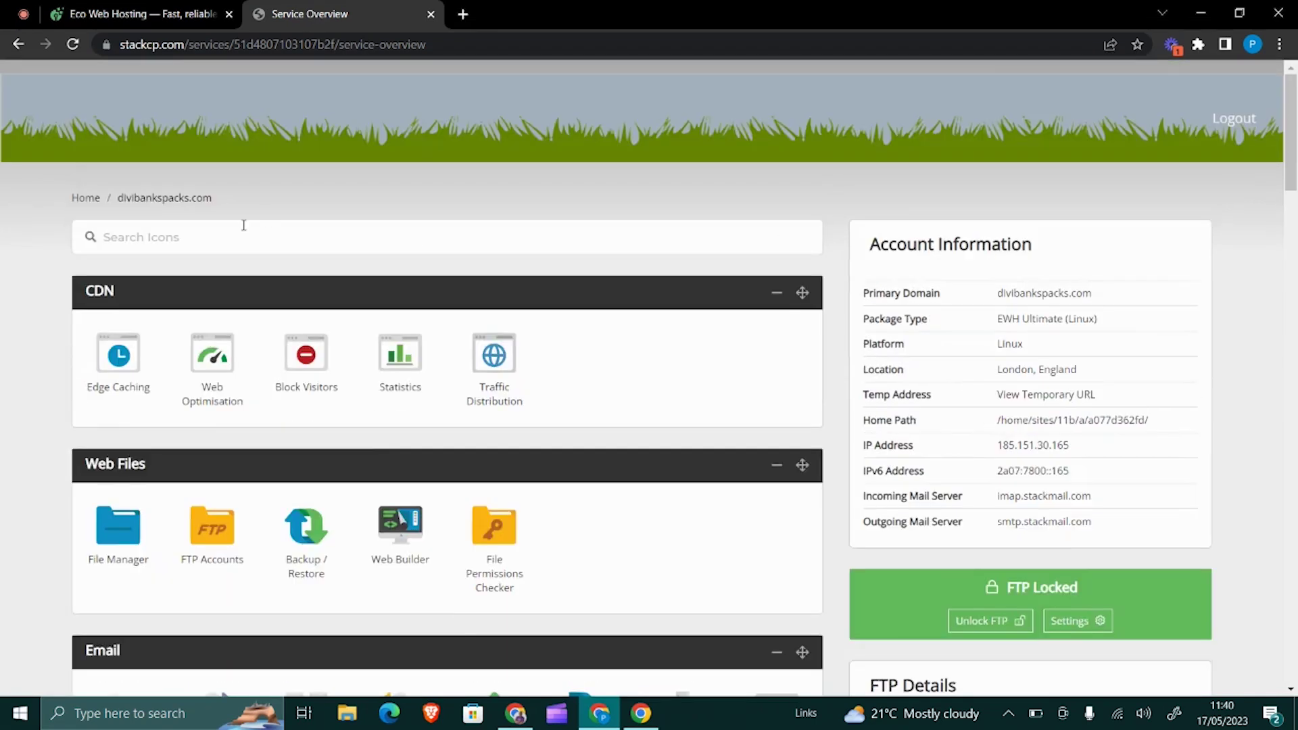
{"action": "scroll", "coordinate": [239, 233], "scroll_direction": "down", "scroll_amount": 3}
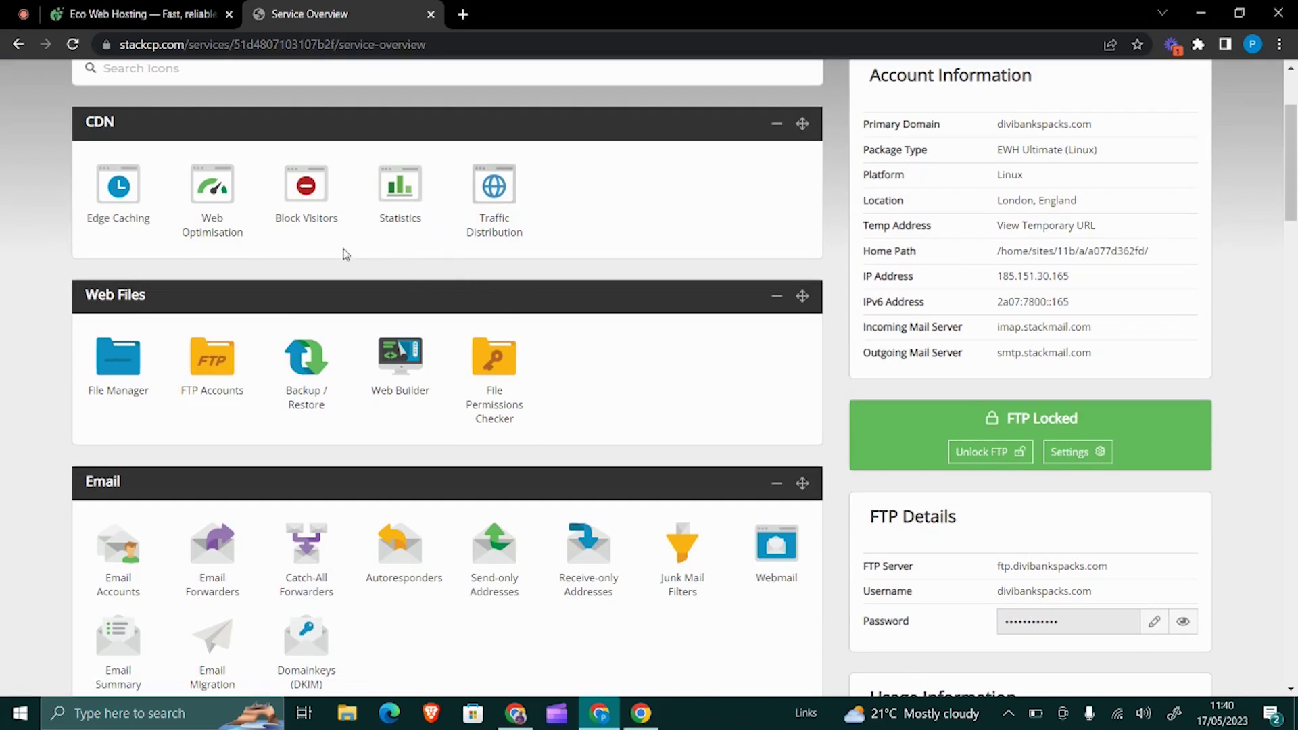
{"action": "scroll", "coordinate": [434, 330], "scroll_direction": "up", "scroll_amount": 3}
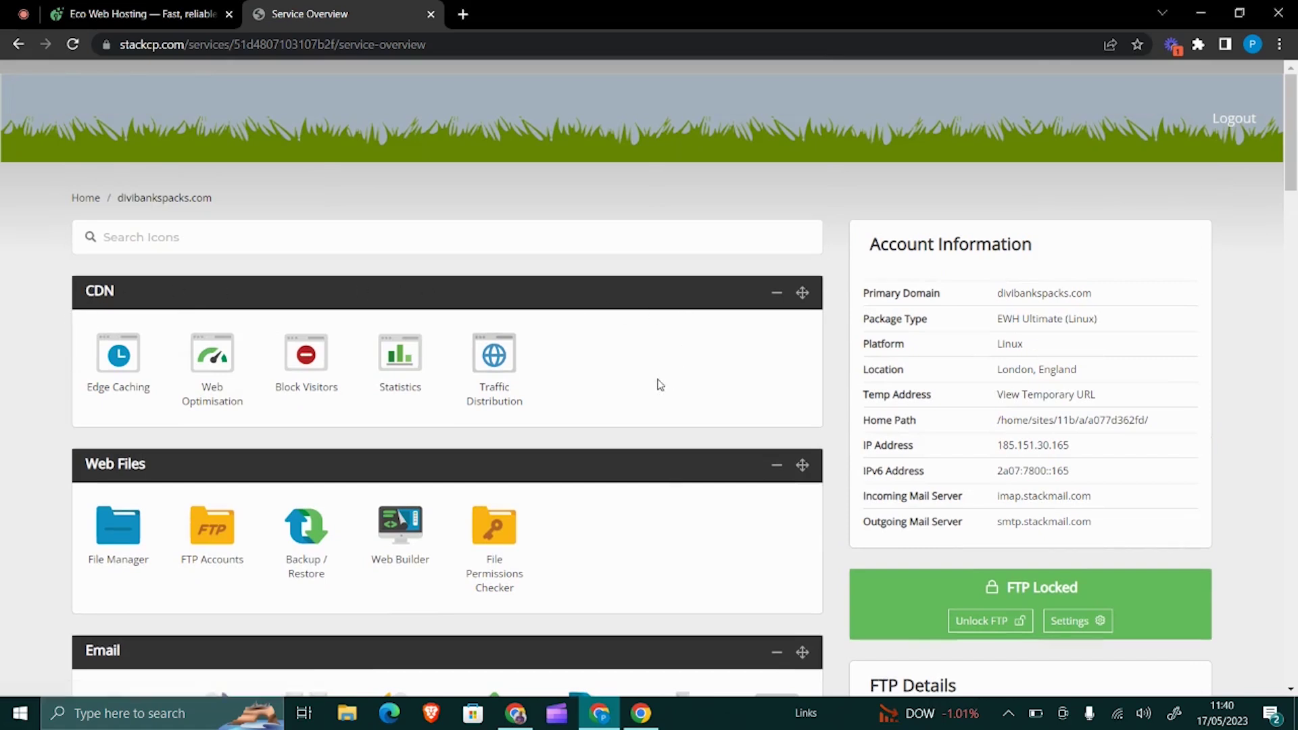
{"action": "scroll", "coordinate": [211, 376], "scroll_direction": "down", "scroll_amount": 2}
{"action": "scroll", "coordinate": [203, 379], "scroll_direction": "down", "scroll_amount": 3}
{"action": "scroll", "coordinate": [201, 376], "scroll_direction": "down", "scroll_amount": 1}
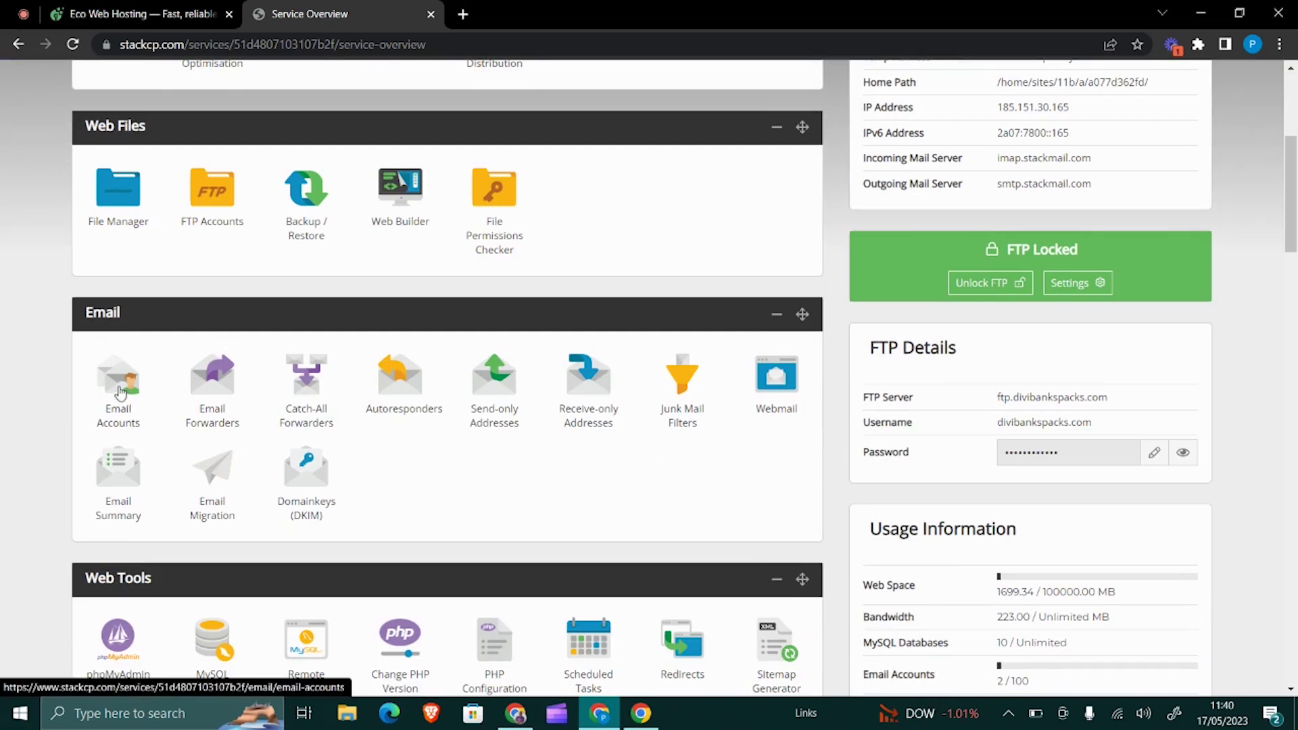
{"action": "scroll", "coordinate": [531, 380], "scroll_direction": "down", "scroll_amount": 3}
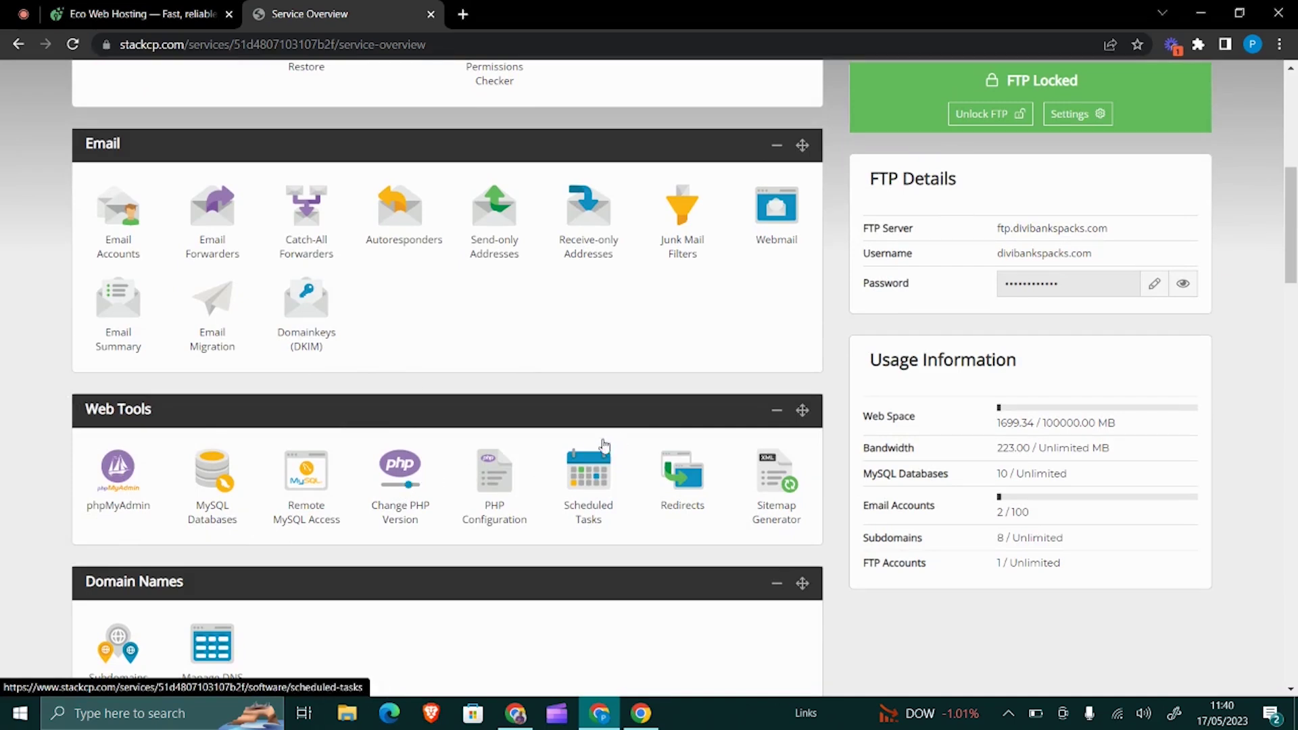
{"action": "scroll", "coordinate": [600, 429], "scroll_direction": "down", "scroll_amount": 3}
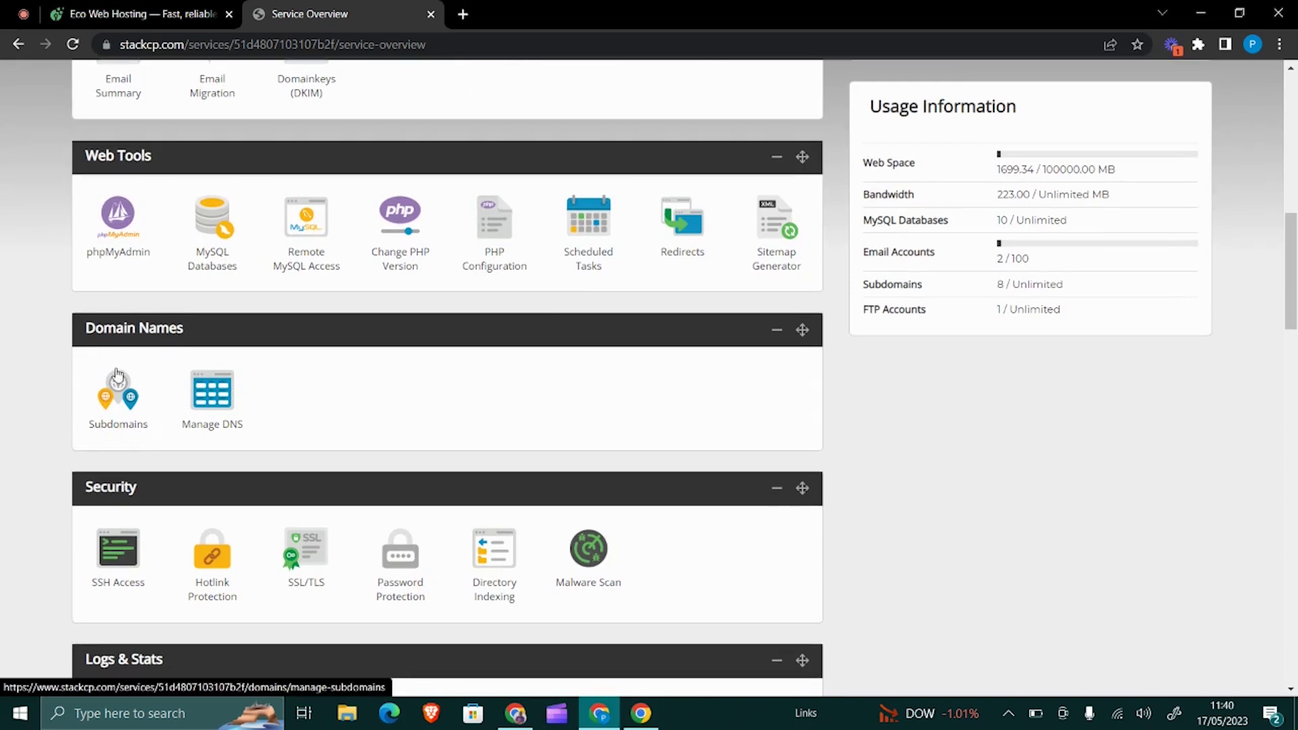
{"action": "scroll", "coordinate": [350, 487], "scroll_direction": "down", "scroll_amount": 2}
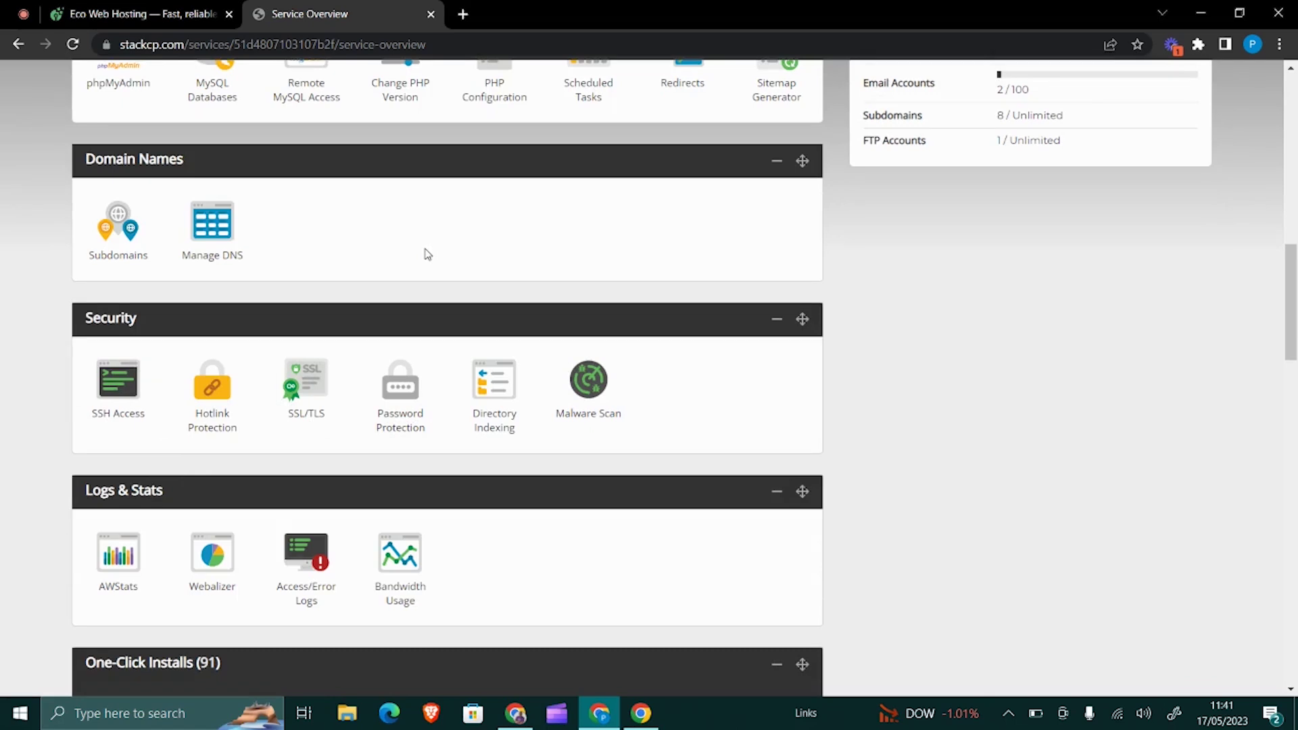
{"action": "scroll", "coordinate": [427, 255], "scroll_direction": "up", "scroll_amount": 1}
{"action": "scroll", "coordinate": [327, 374], "scroll_direction": "down", "scroll_amount": 2}
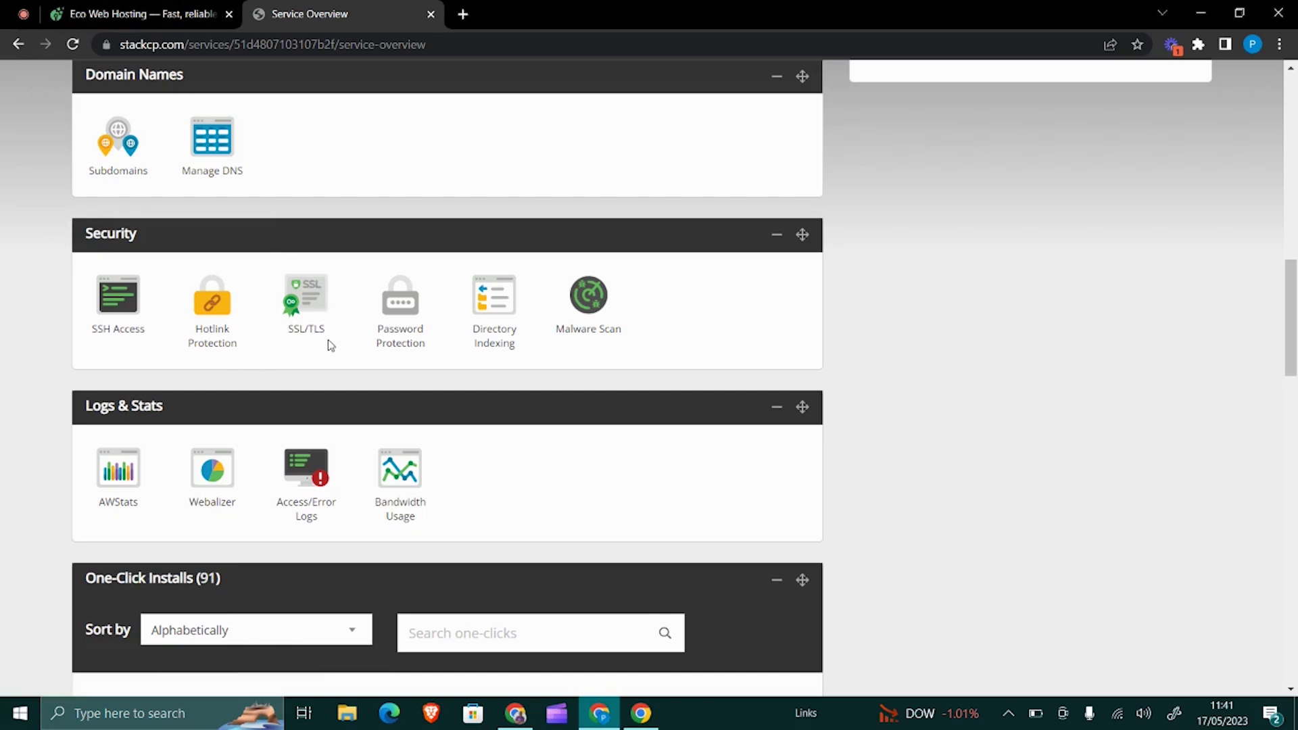
- Scroll down the app list and open the WordPress 6.2.1 one-click installer
{"action": "scroll", "coordinate": [327, 340], "scroll_direction": "down", "scroll_amount": 5}
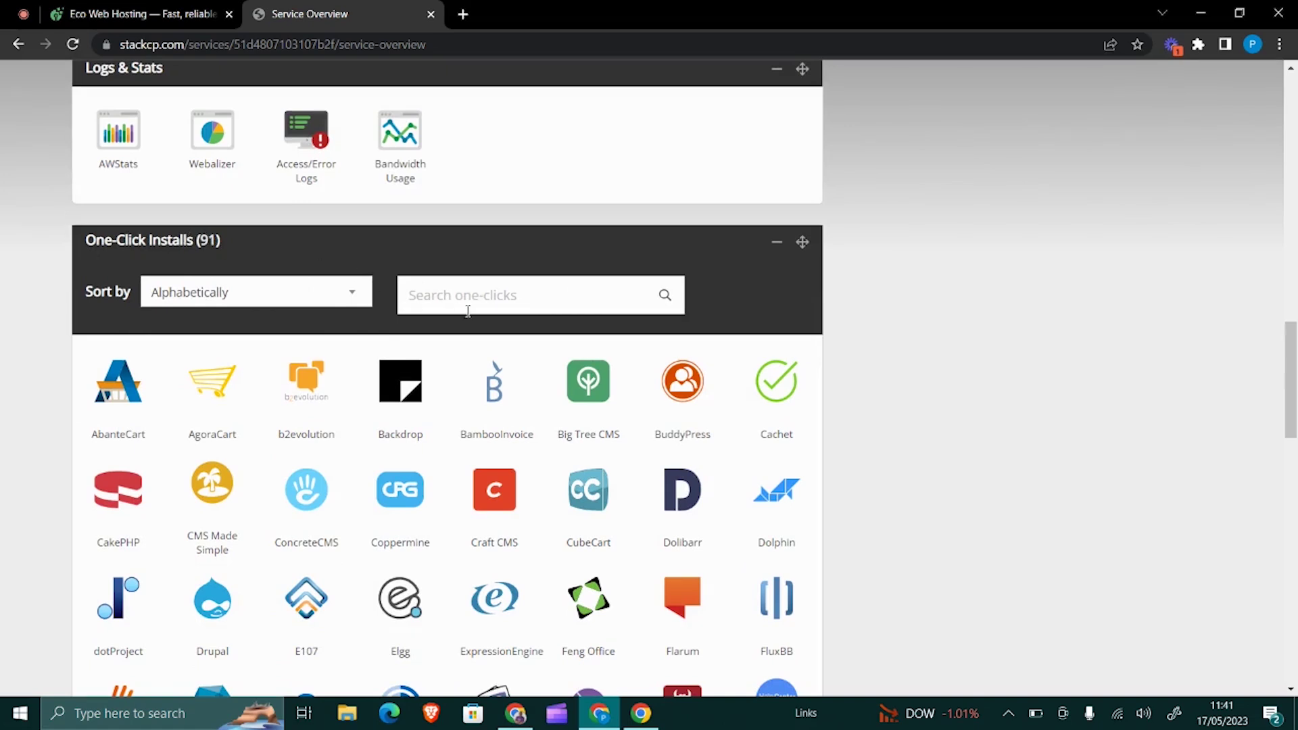
{"action": "scroll", "coordinate": [724, 298], "scroll_direction": "down", "scroll_amount": 8}
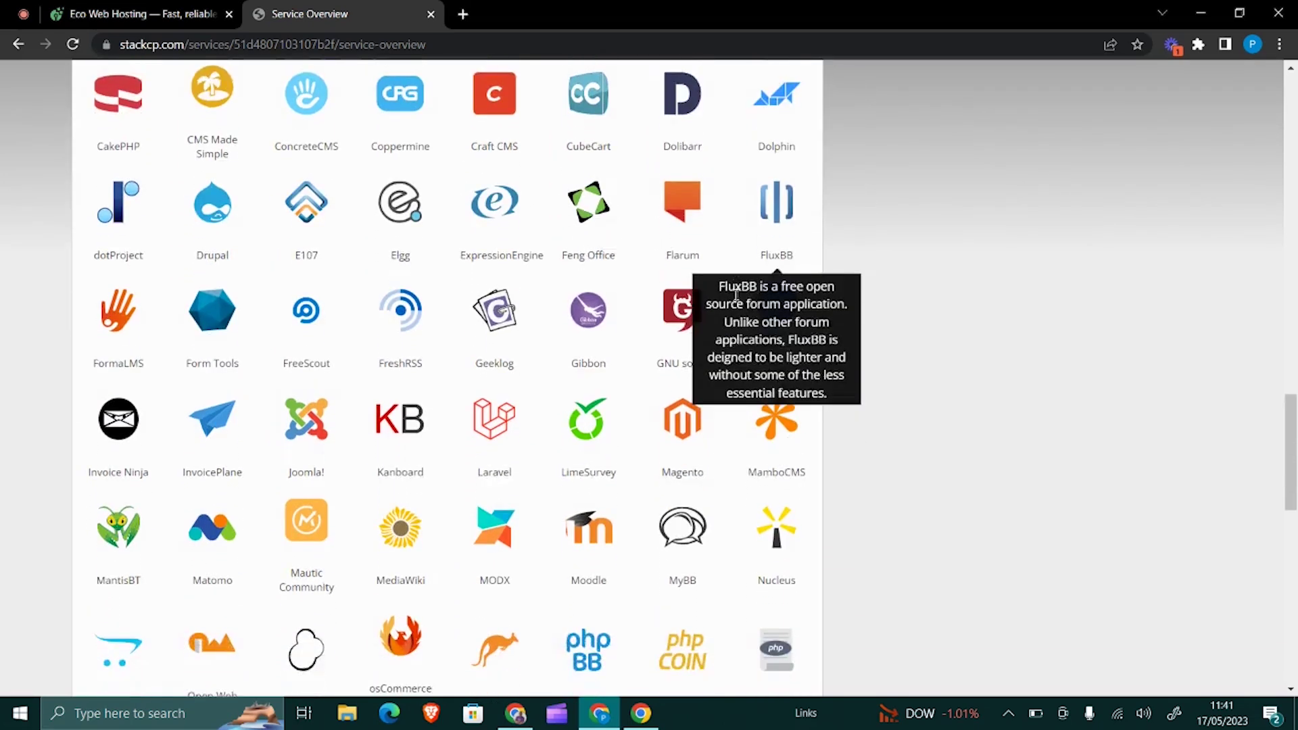
{"action": "scroll", "coordinate": [736, 296], "scroll_direction": "down", "scroll_amount": 9}
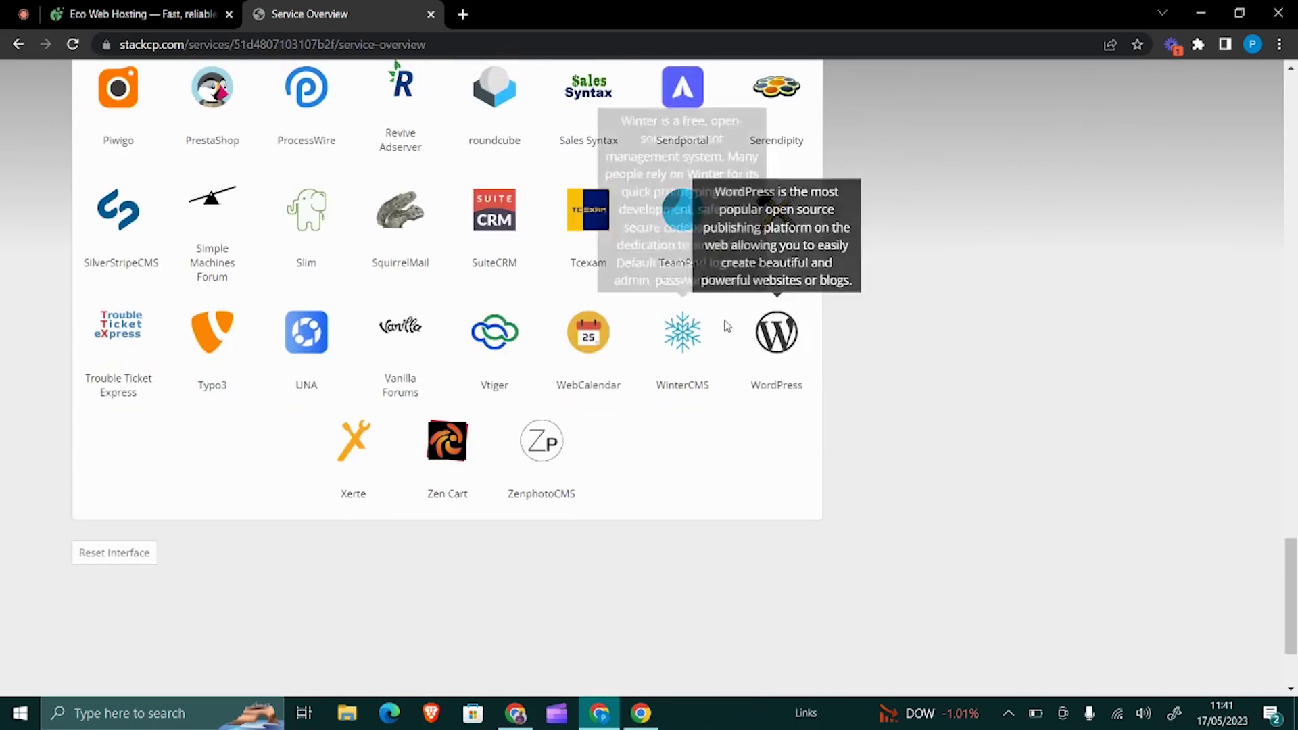
{"action": "left_click", "coordinate": [776, 333]}
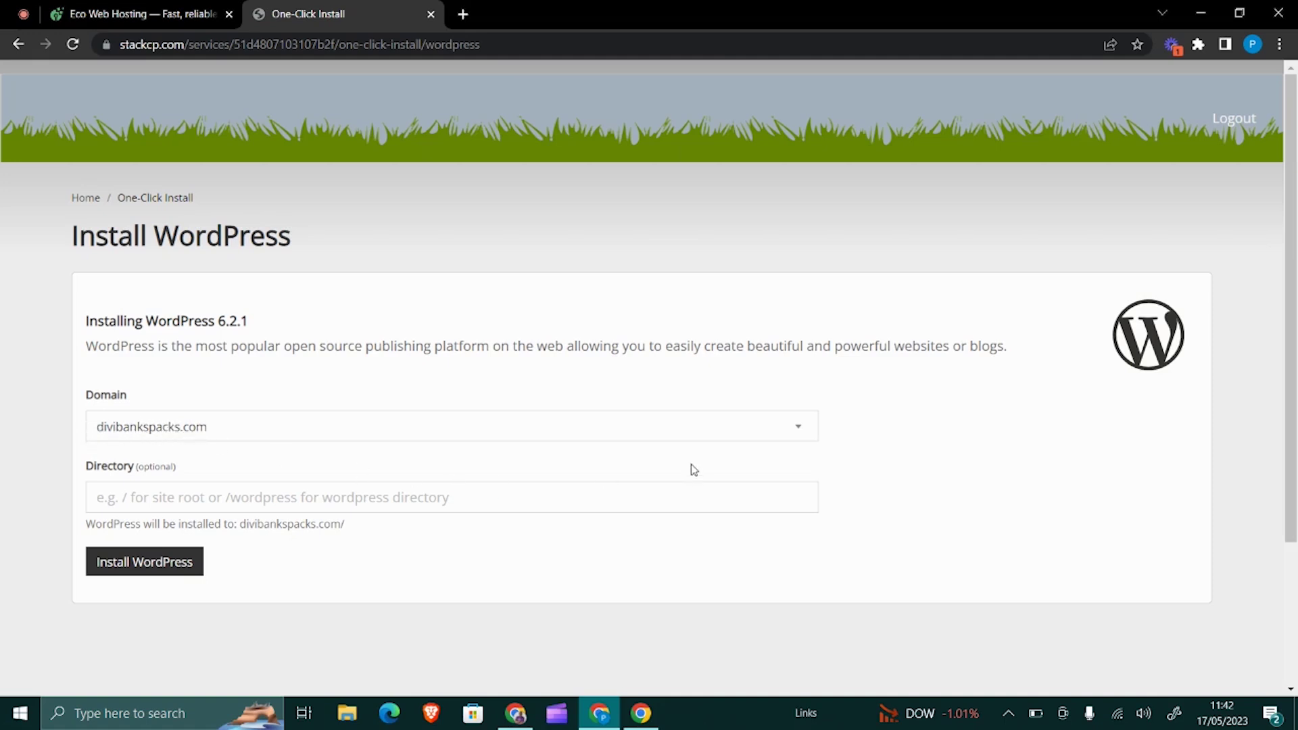
- Choose wp101.divibankspacks.com as the domain and install WordPress on it
{"action": "left_click", "coordinate": [803, 437]}
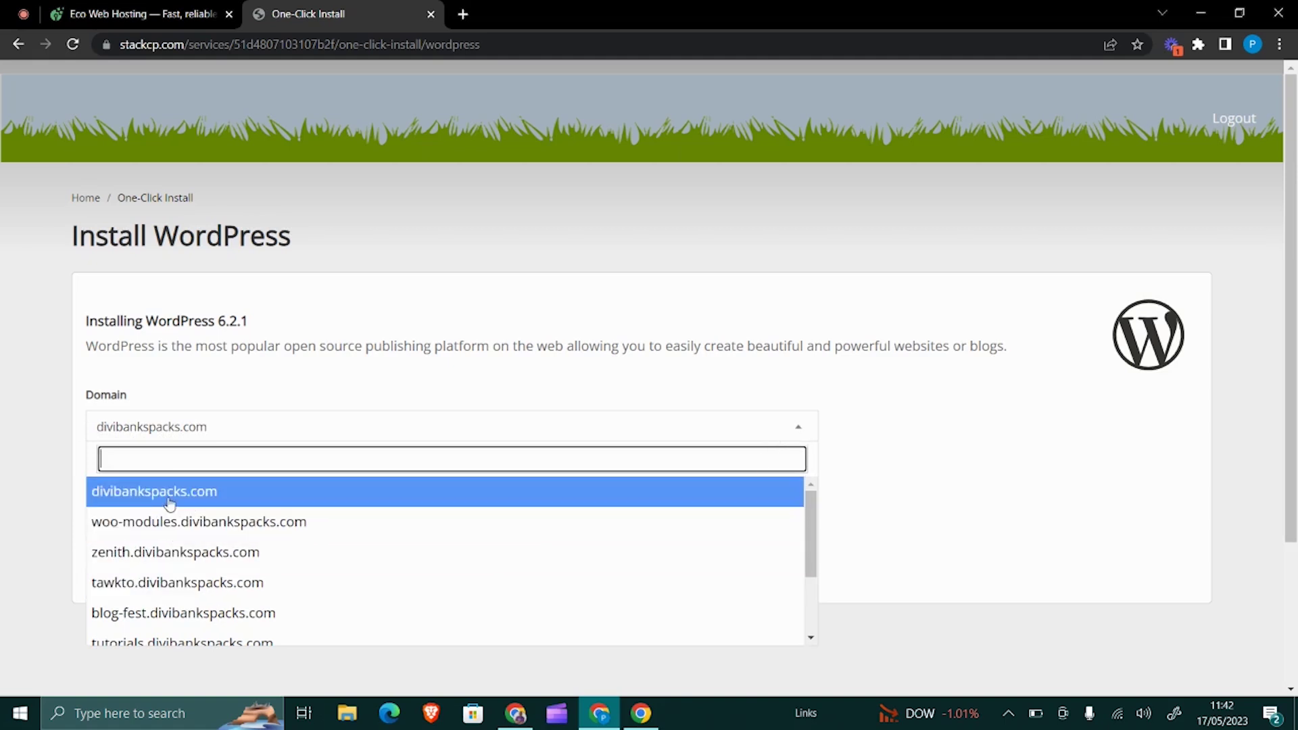
{"action": "scroll", "coordinate": [174, 512], "scroll_direction": "down", "scroll_amount": 2}
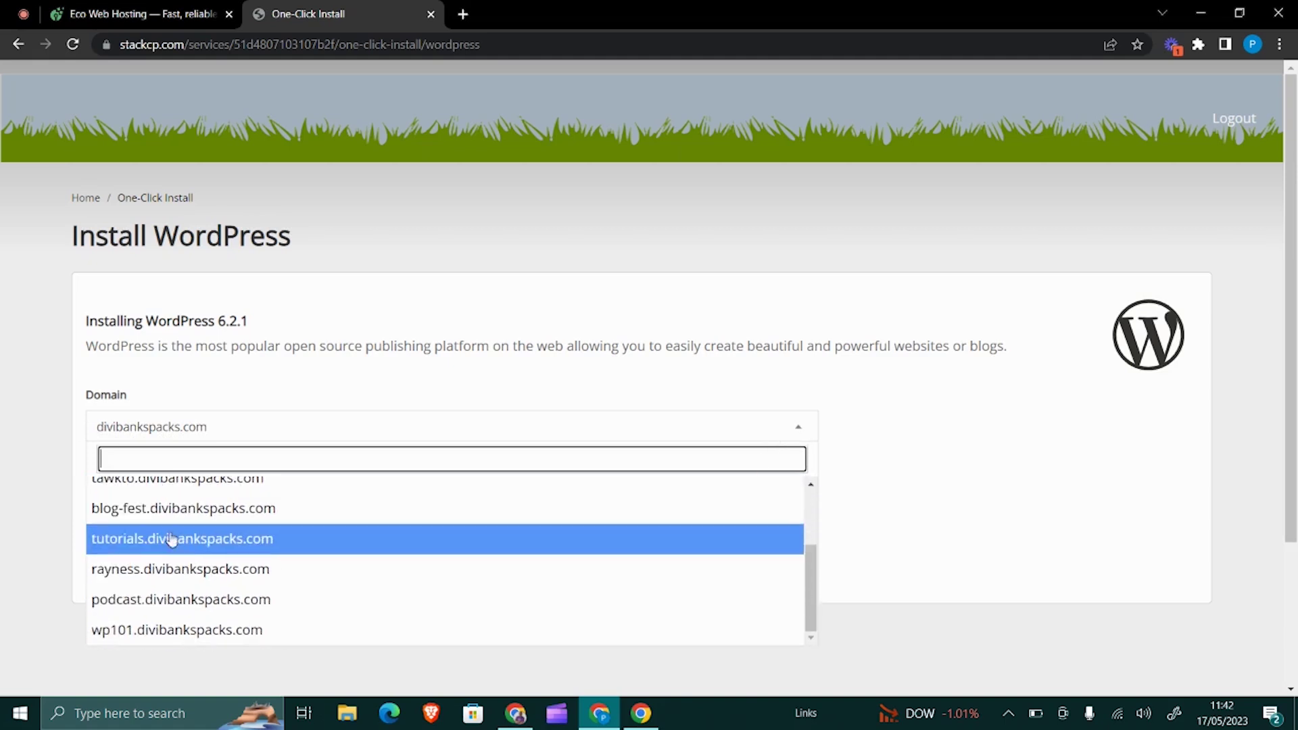
{"action": "left_click", "coordinate": [186, 634]}
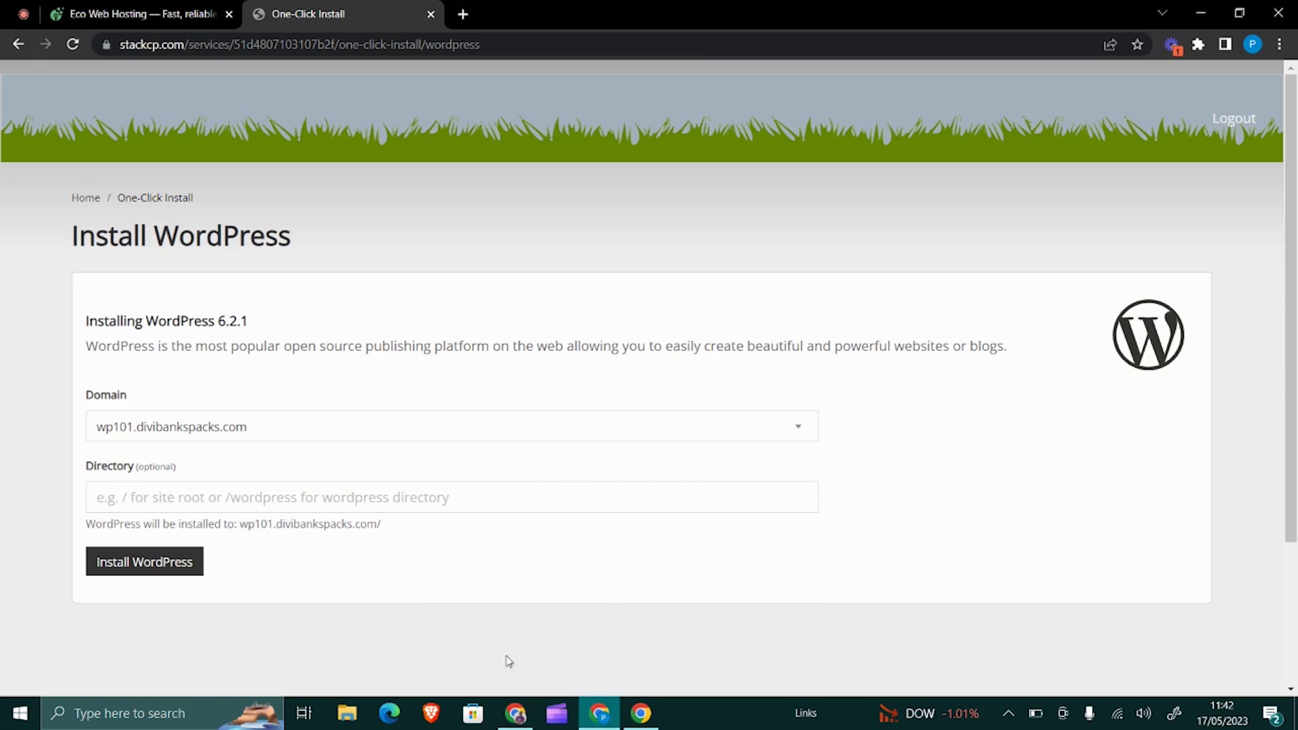
{"action": "left_click", "coordinate": [167, 572]}
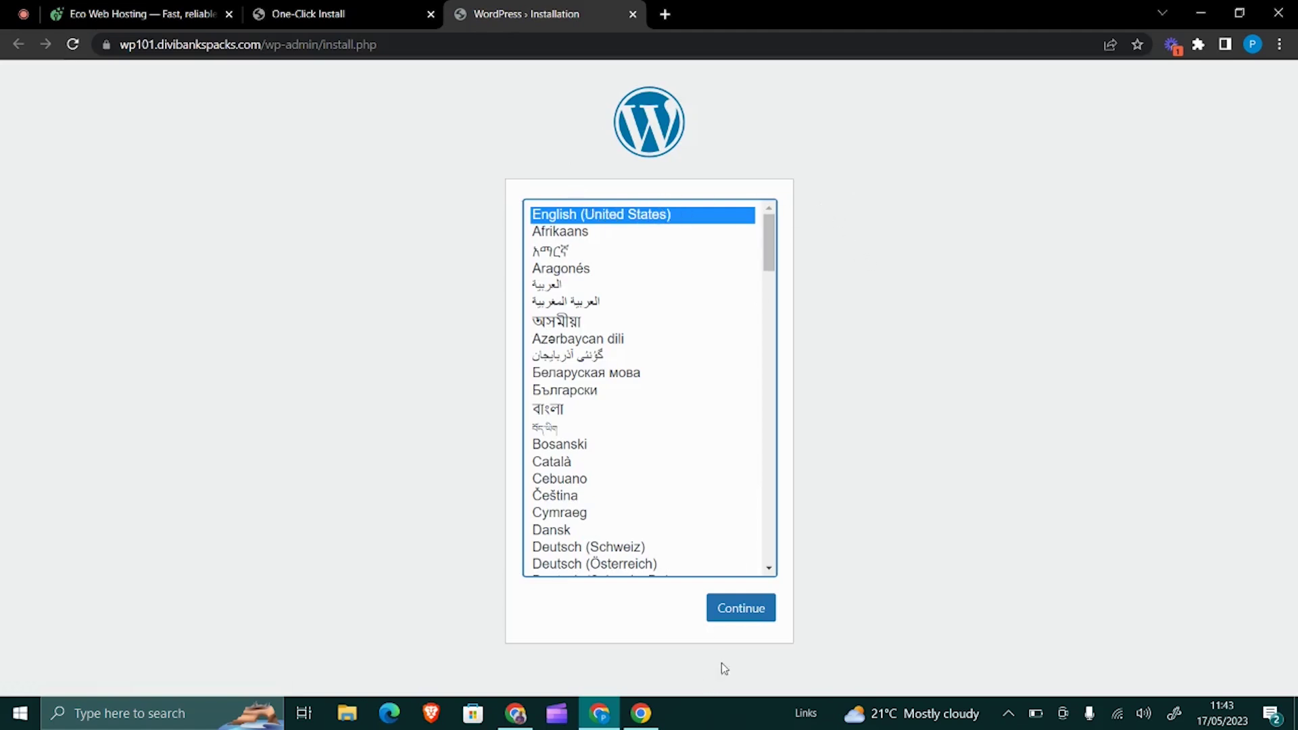
- Keep English (United States) and set the site title to 'WP101 - WordPress Tutorials'
{"action": "left_click", "coordinate": [753, 612]}
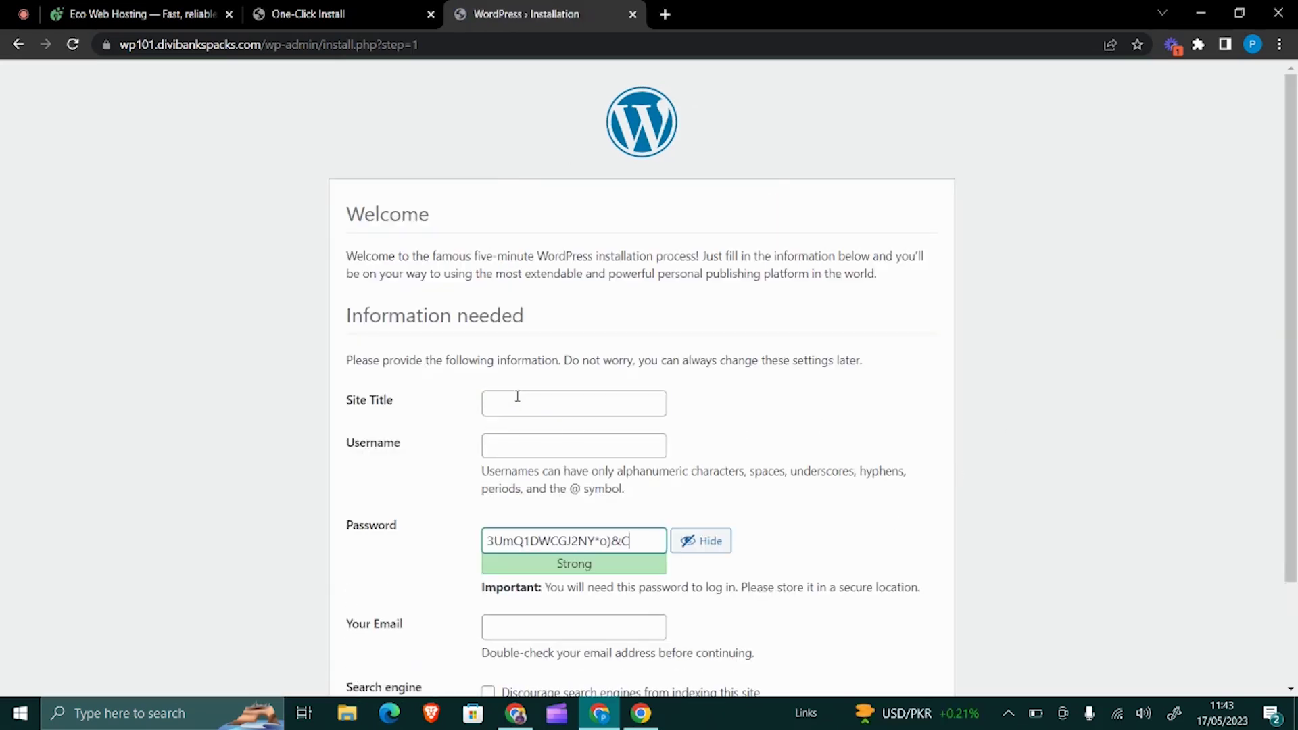
{"action": "type", "text": "W"}
{"action": "left_click", "coordinate": [515, 395]}
{"action": "type", "text": "wp101"}
{"action": "key", "text": "BackSpace"}
{"action": "key", "text": "BackSpace"}
{"action": "key", "text": "BackSpace"}
{"action": "key", "text": "BackSpace"}
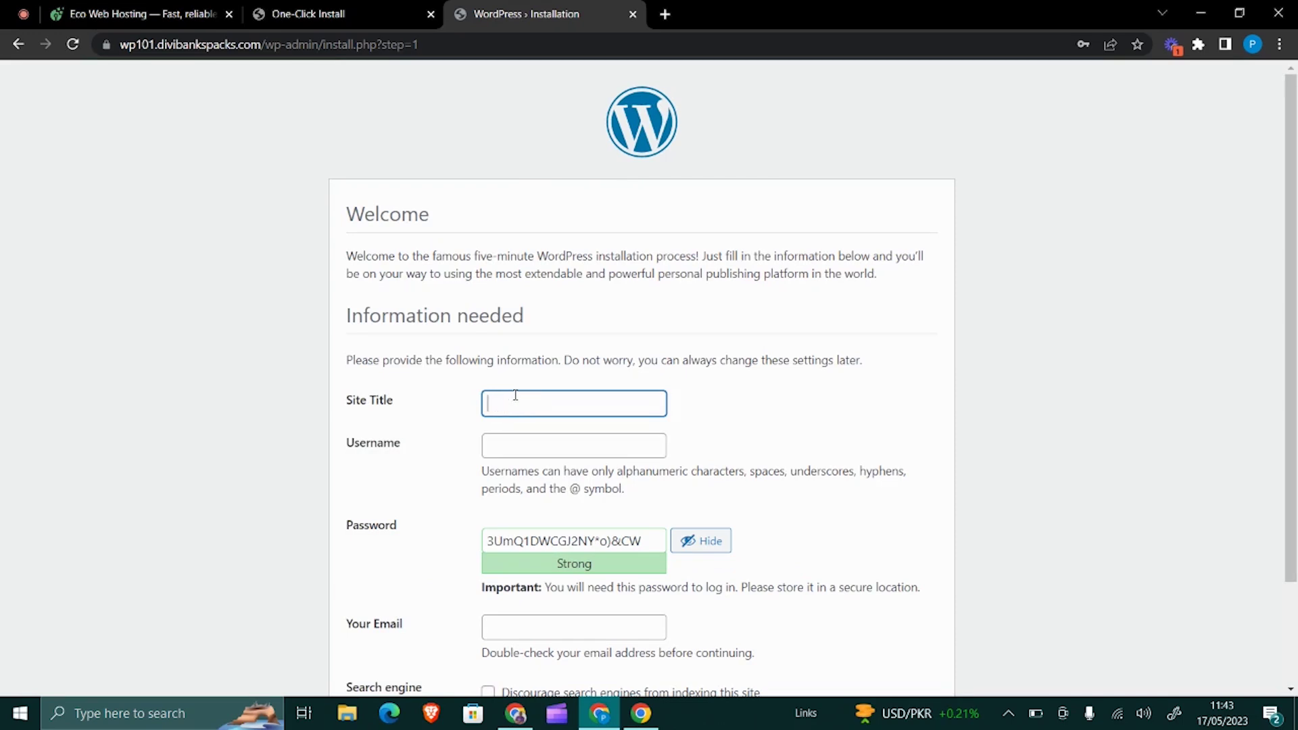
{"action": "type", "text": "WP"}
{"action": "type", "text": "101 - WordPress Tutorials"}
- Enter username wp101 and replace the generated password with a custom password
{"action": "left_click", "coordinate": [585, 443]}
{"action": "type", "text": "wp101"}
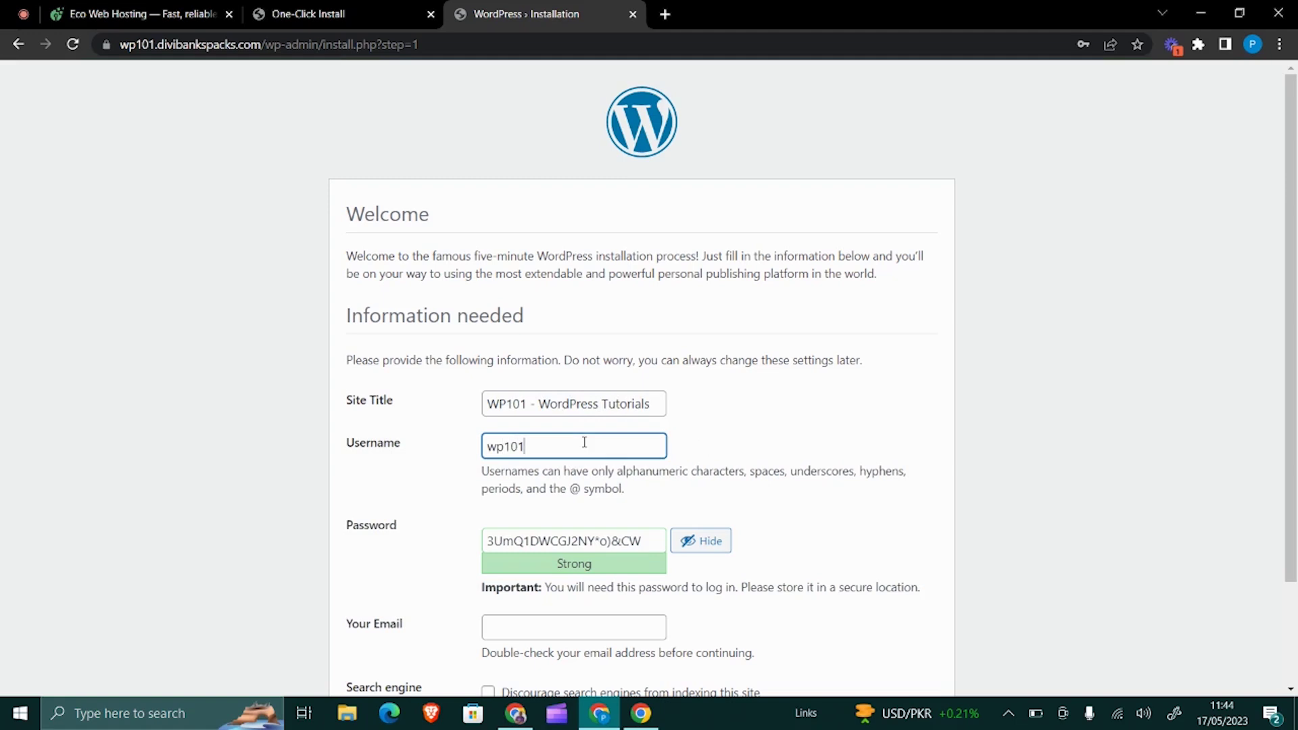
{"action": "key", "text": "Tab"}
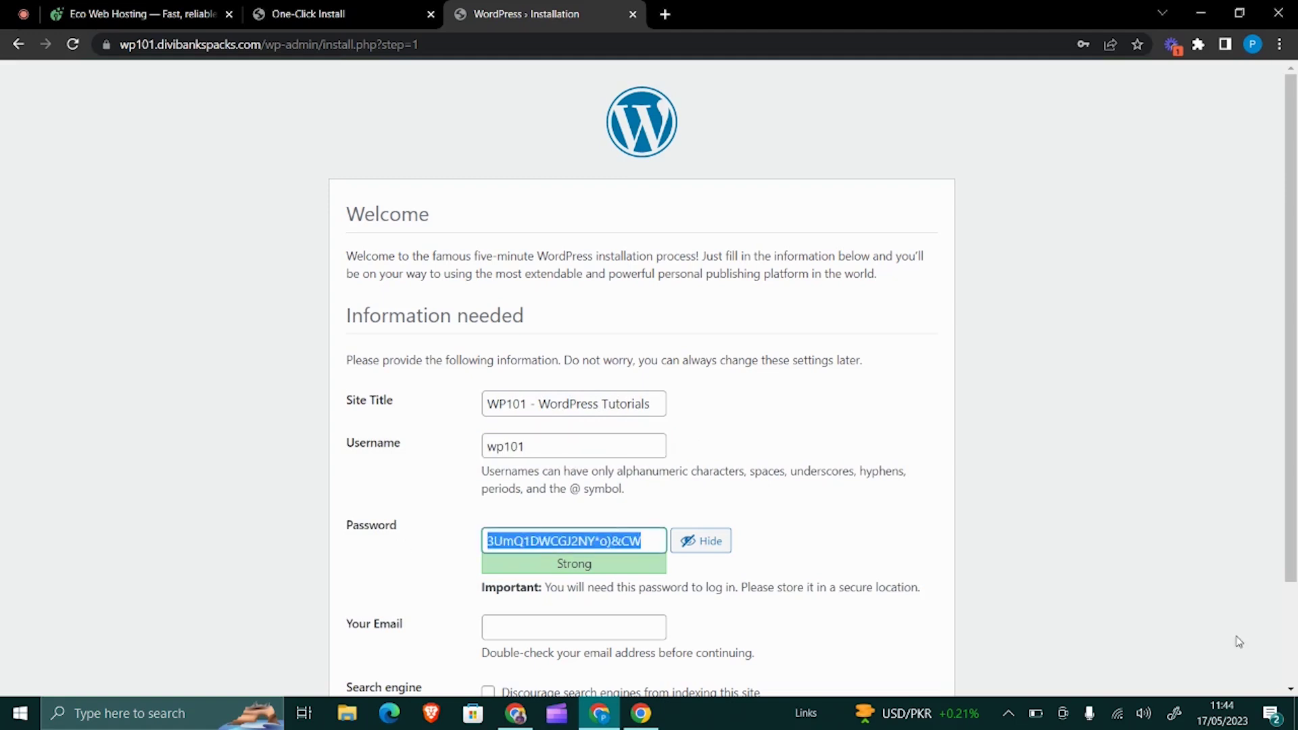
{"action": "left_click", "coordinate": [704, 540]}
{"action": "left_click_drag", "start_coordinate": [623, 541], "coordinate": [481, 536]}
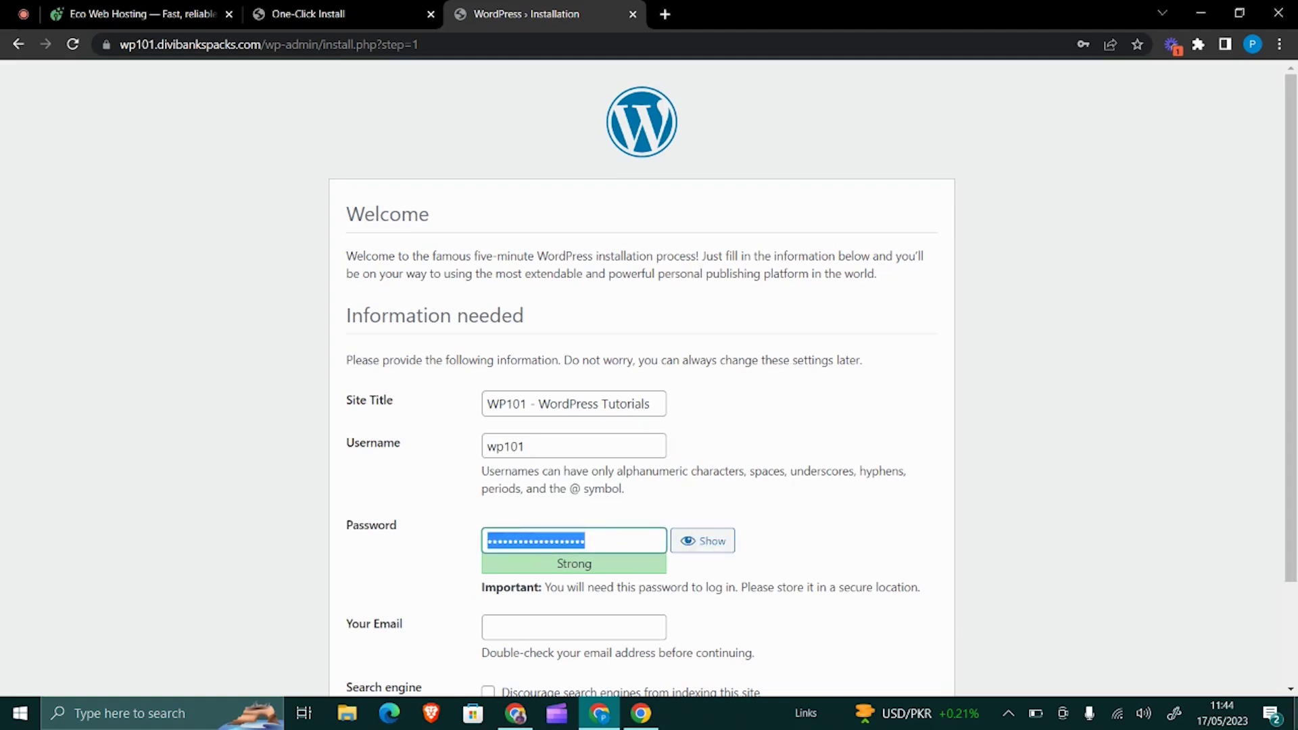
{"action": "key", "text": "super+d"}
{"action": "key", "text": "super+d"}
{"action": "type", "text": "w"}
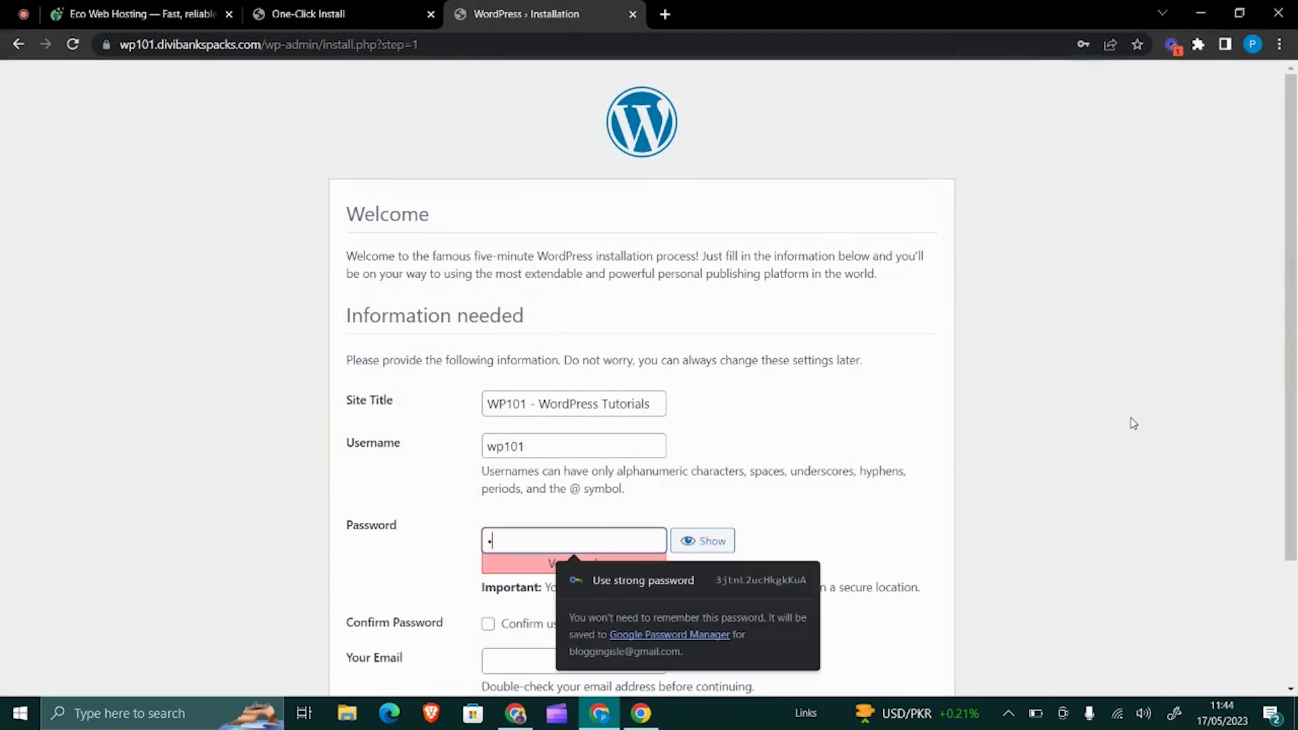
{"action": "type", "text": "ordpre"}
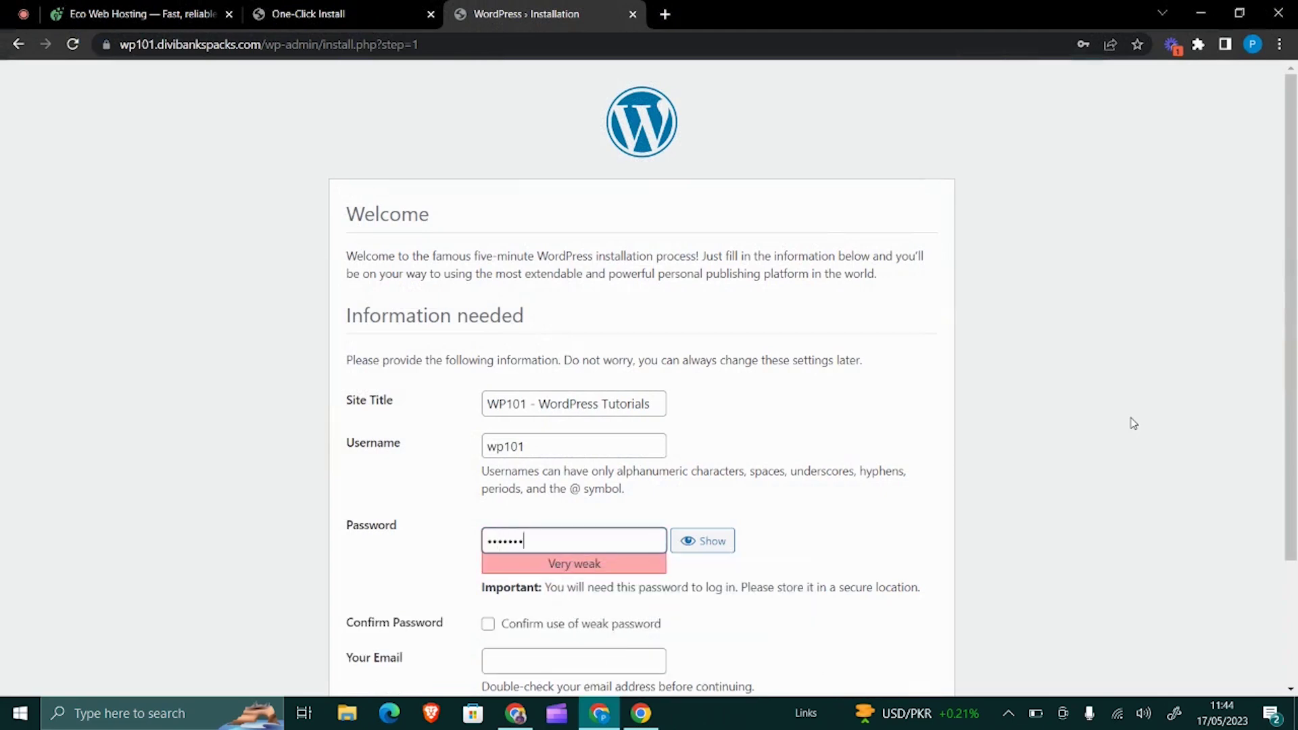
{"action": "type", "text": "ss101"}
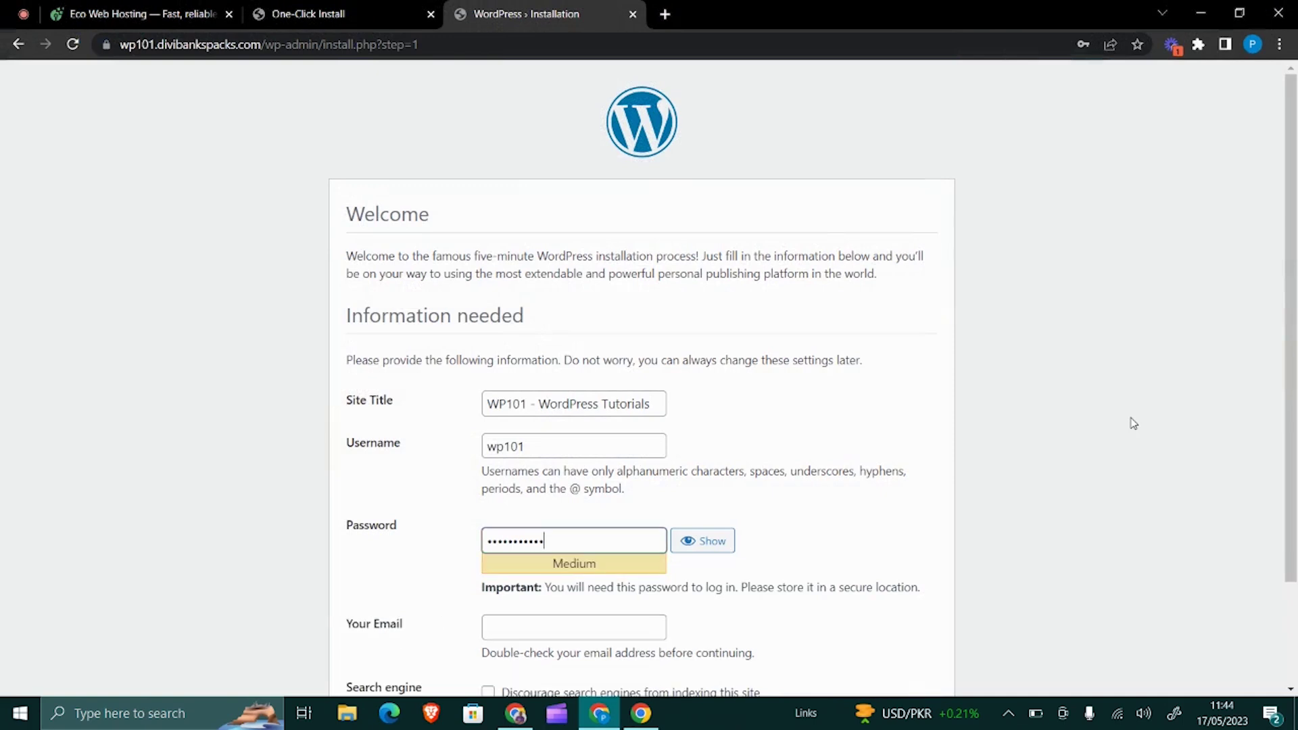
- Fill in the administrator e-mail address, leaving search engine indexing allowed
{"action": "scroll", "coordinate": [1127, 487], "scroll_direction": "down", "scroll_amount": 1}
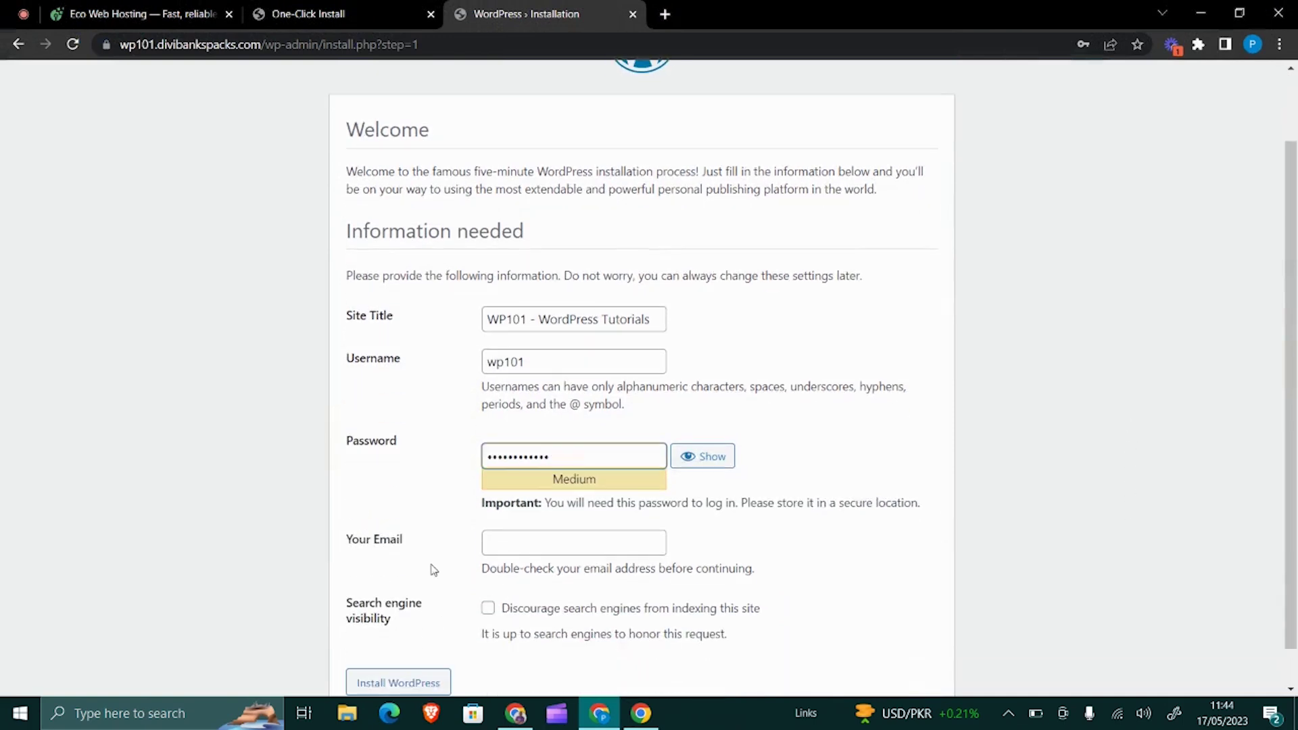
{"action": "left_click", "coordinate": [527, 539]}
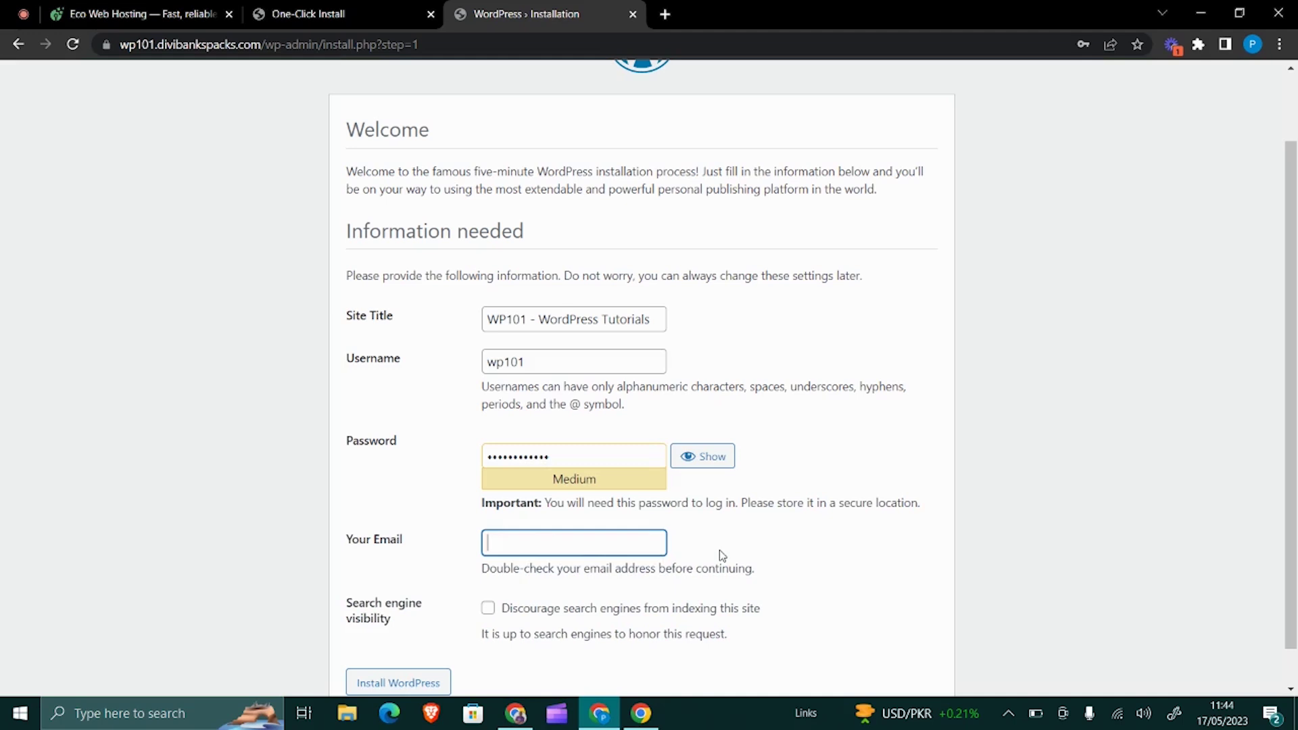
{"action": "scroll", "coordinate": [590, 587], "scroll_direction": "down", "scroll_amount": 1}
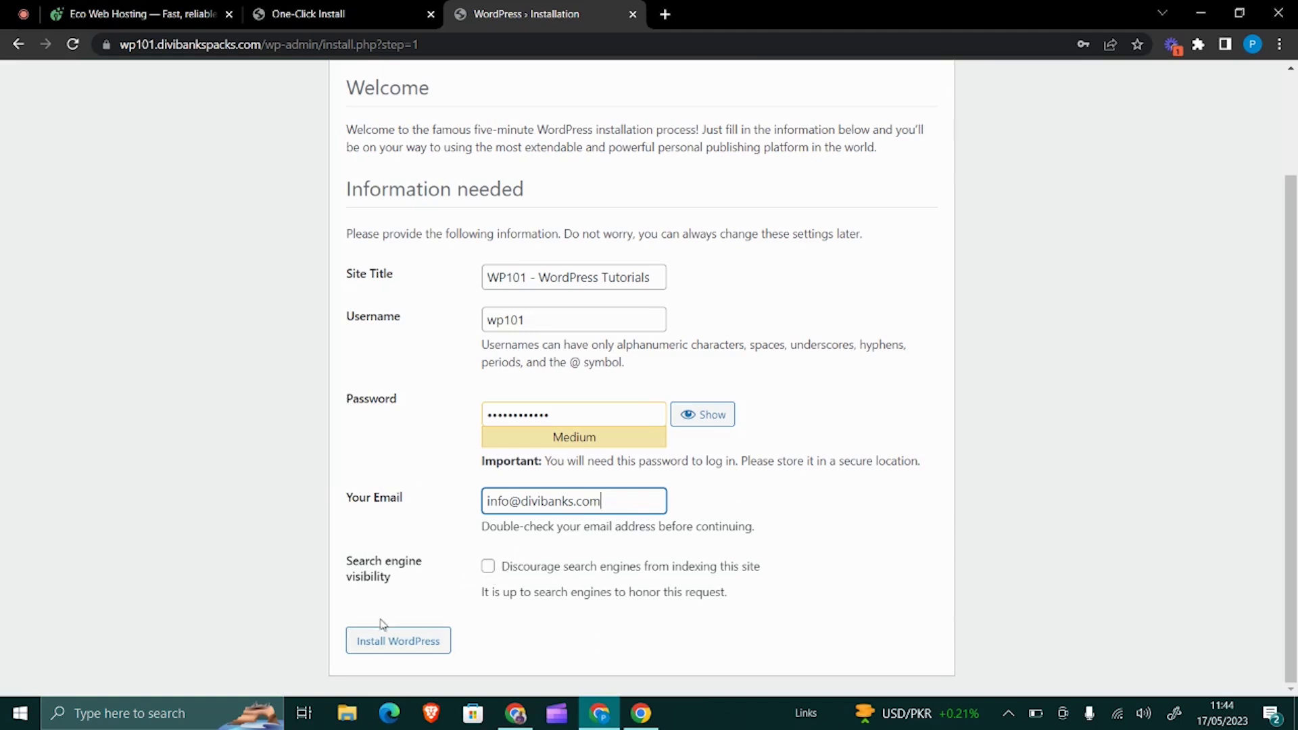
- Run the WordPress installation and save the wp101 login in Chrome
{"action": "left_click", "coordinate": [378, 643]}
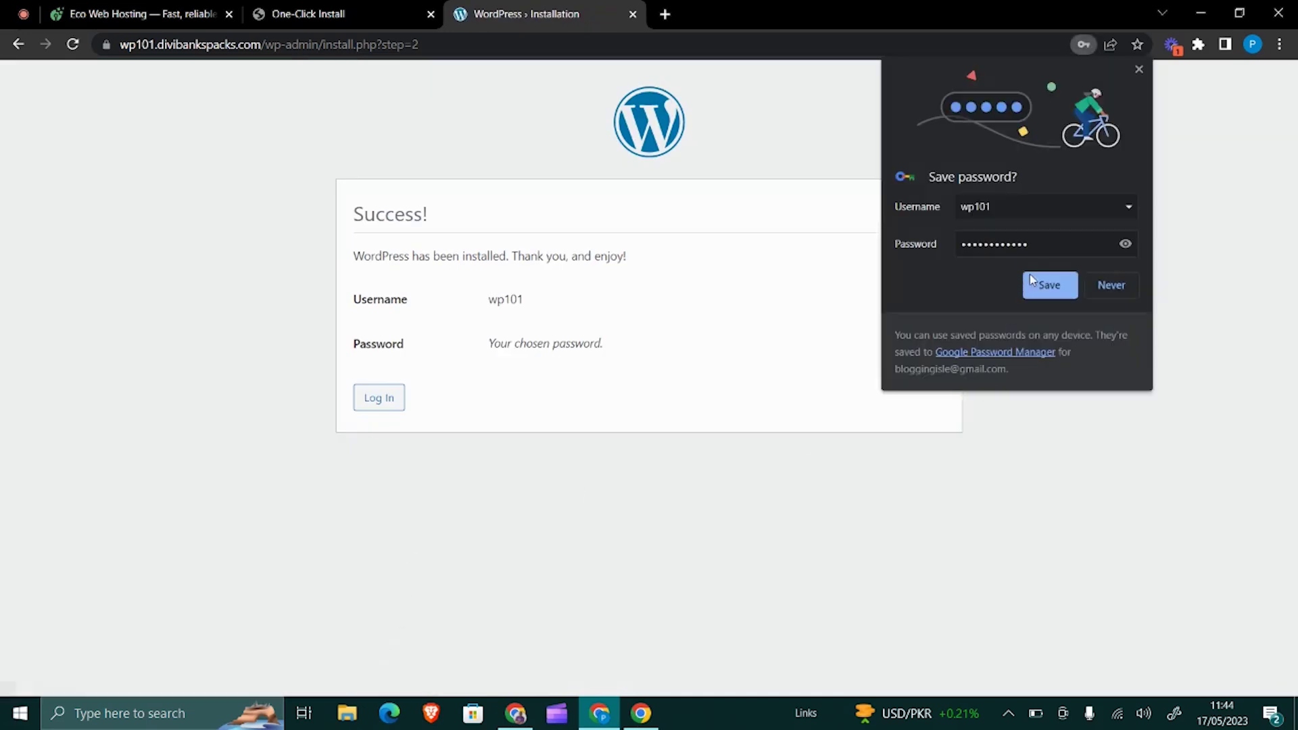
{"action": "left_click", "coordinate": [1045, 285]}
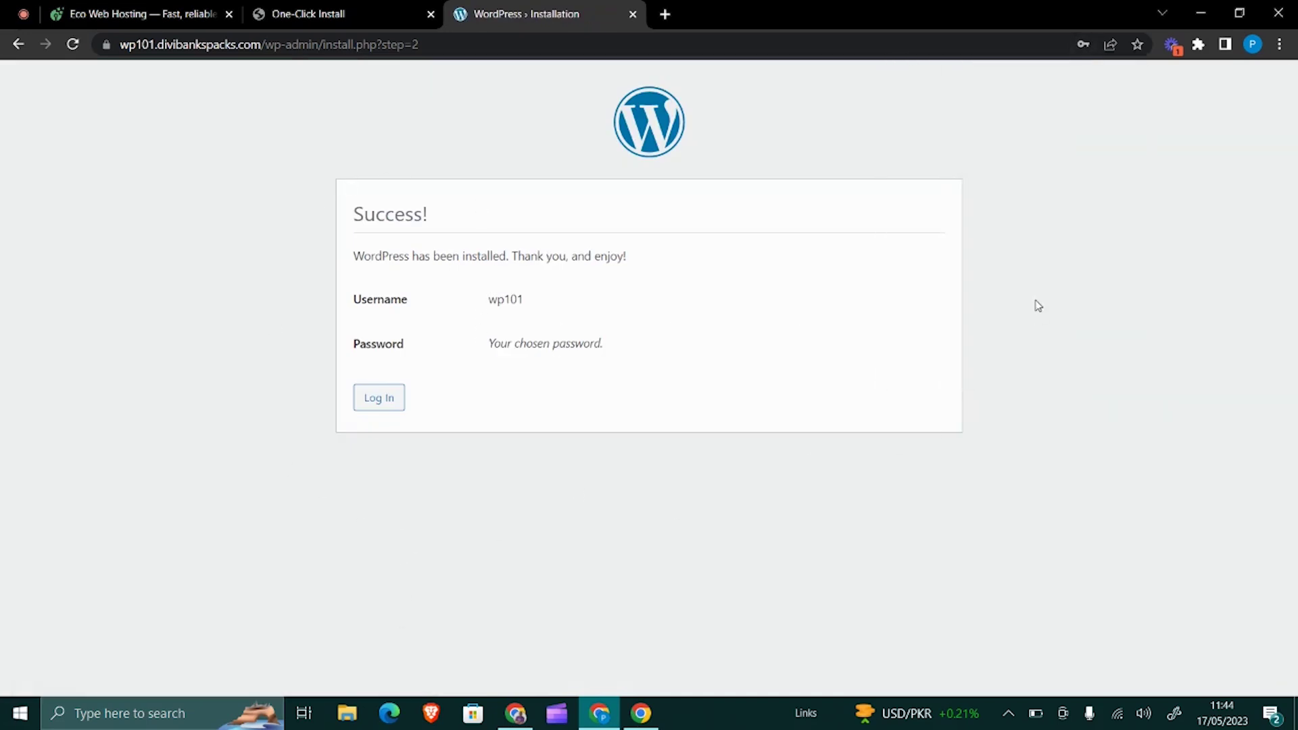